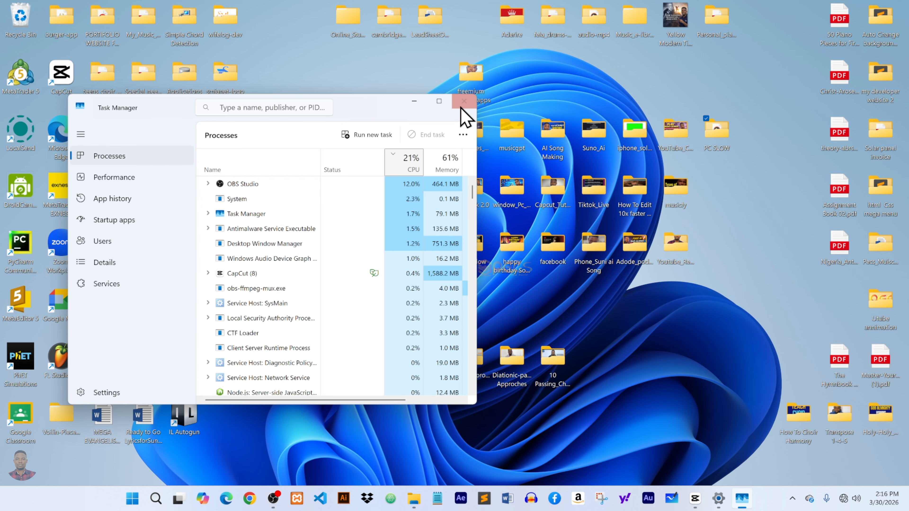
Close Task Manager, reopen it from the search menu's recent items, and maximize its window.
left_click(463, 100)
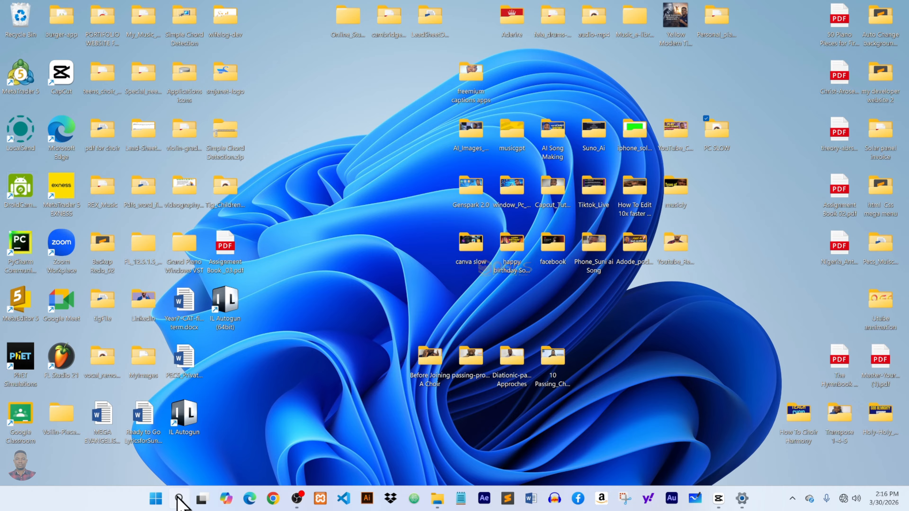
left_click(179, 499)
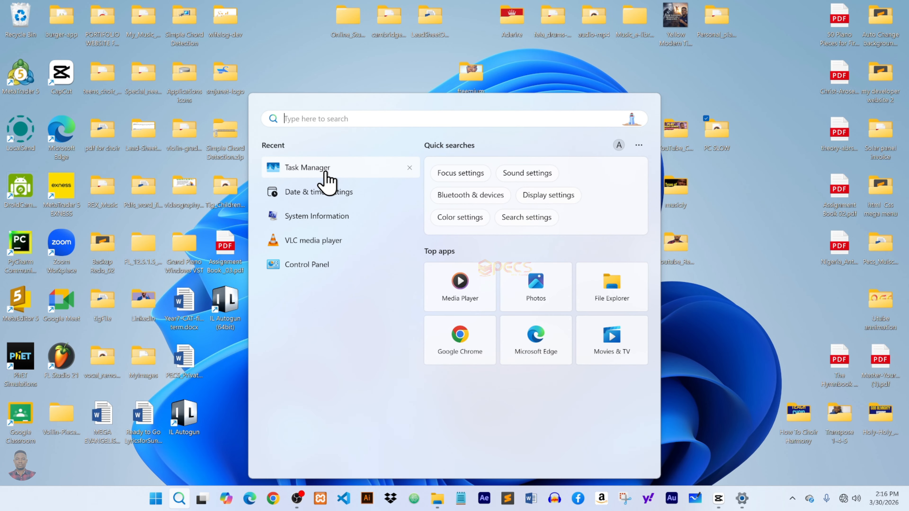
left_click(326, 174)
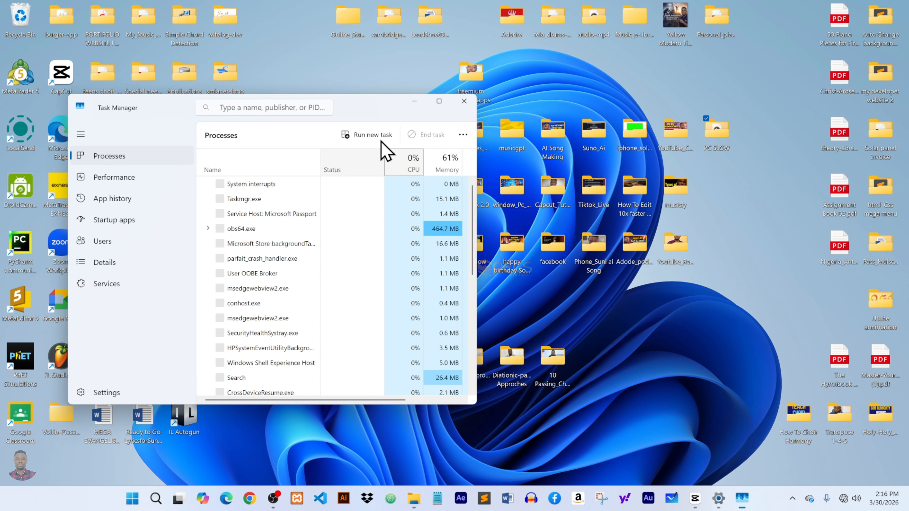
left_click(440, 102)
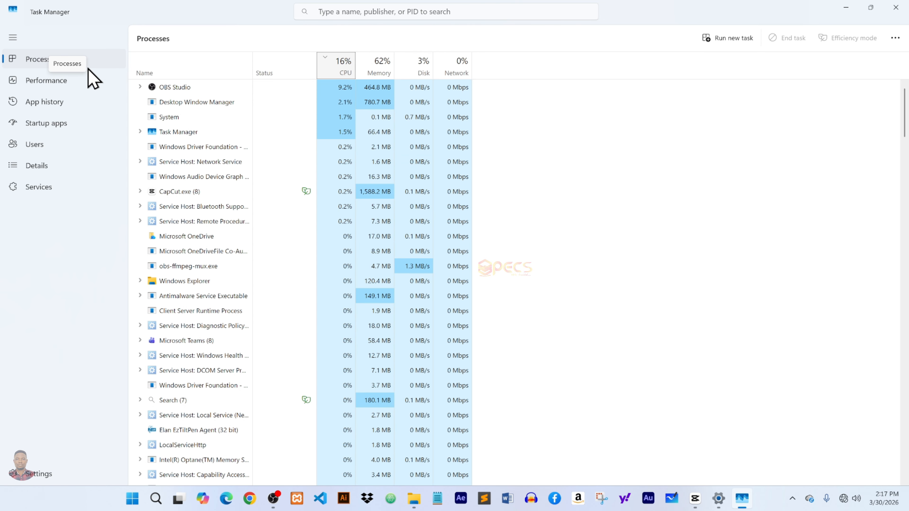
Browse the Task Manager pages and scroll through the running processes list to examine what is using resources.
left_click(56, 104)
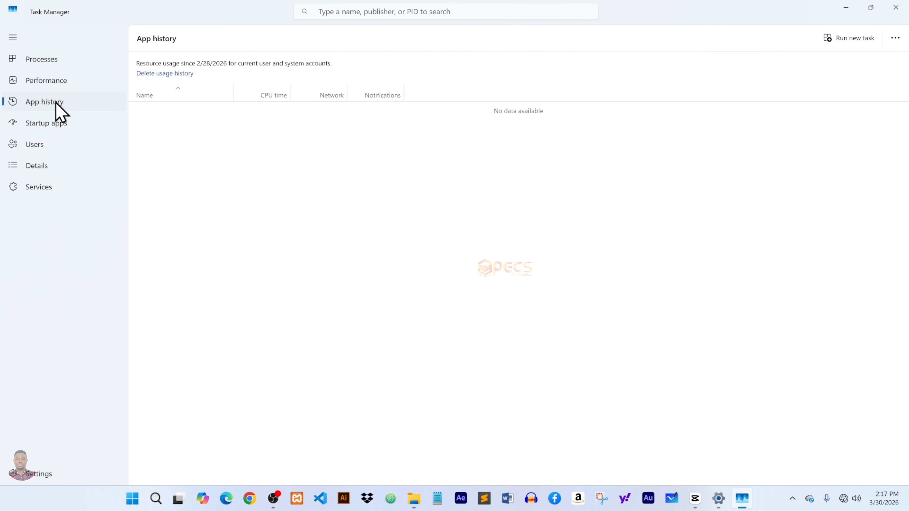
left_click(57, 128)
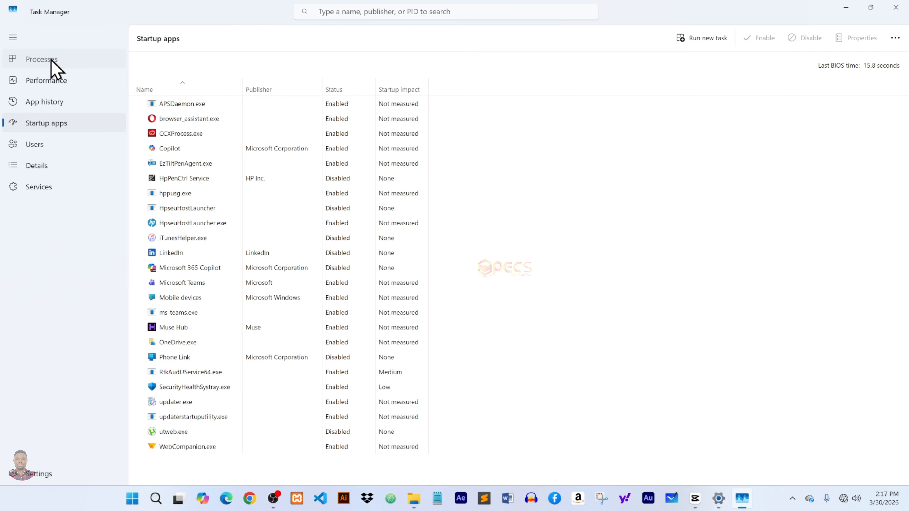
left_click(54, 68)
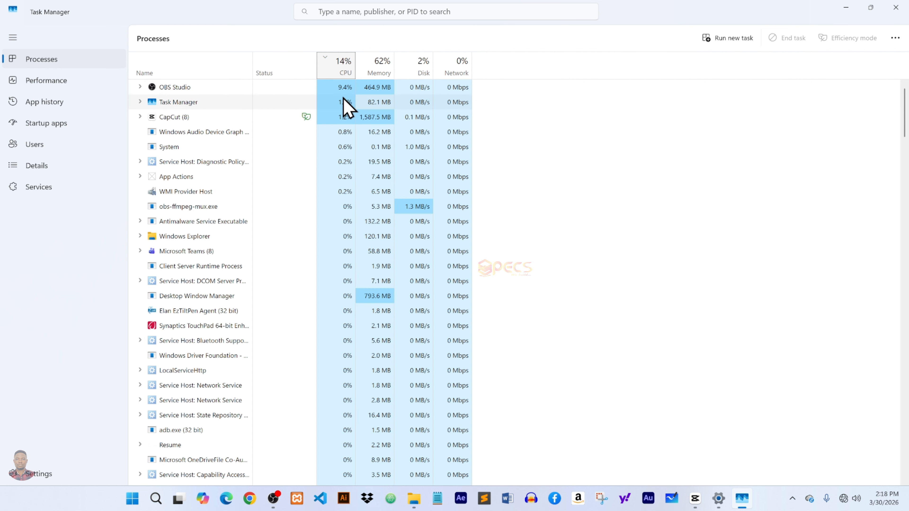
right_click(341, 87)
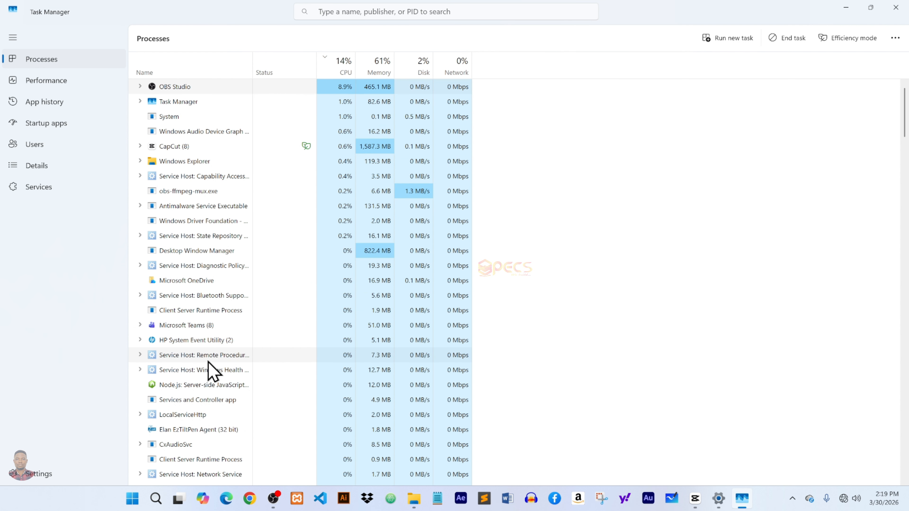
left_click(206, 385)
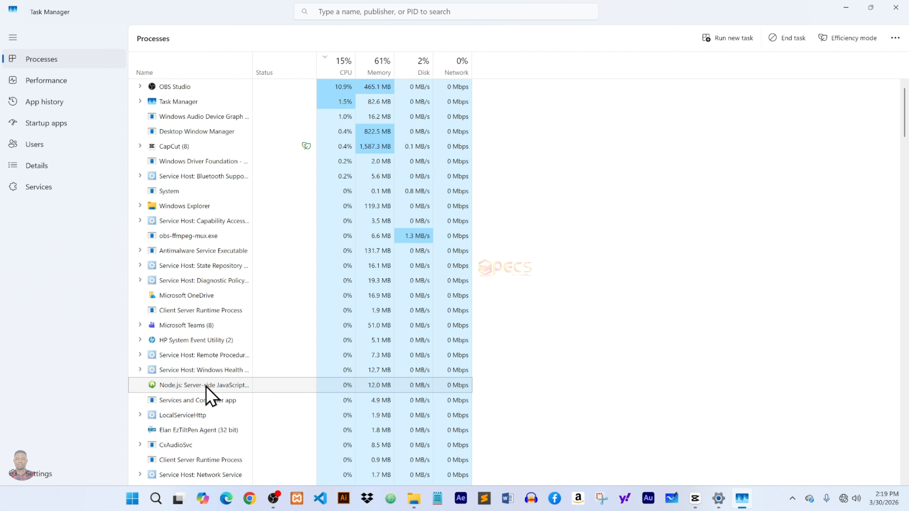
right_click(206, 390)
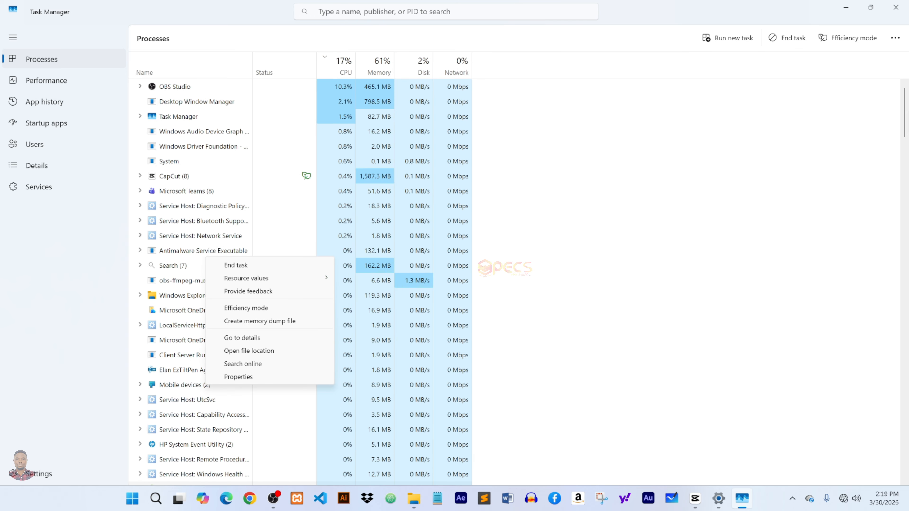
left_click(797, 217)
scroll(797, 217, "down", 15)
scroll(526, 282, "down", 20)
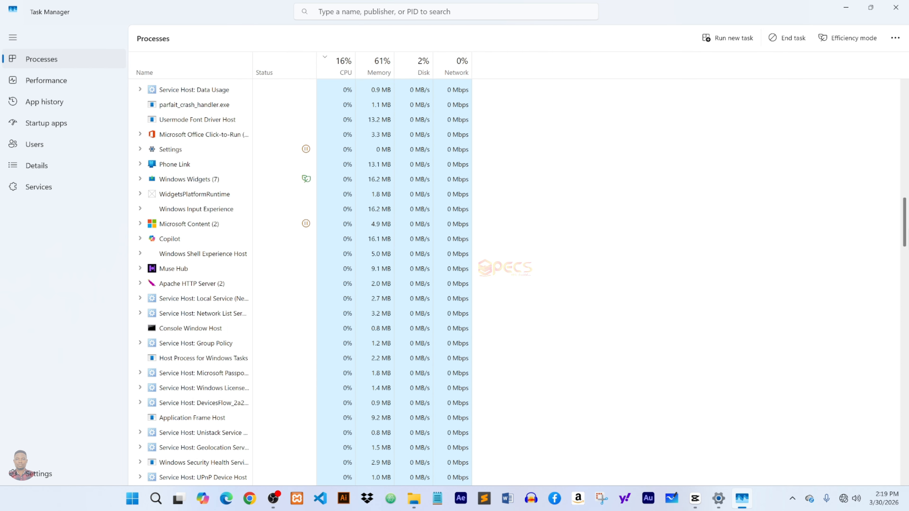
scroll(527, 282, "down", 20)
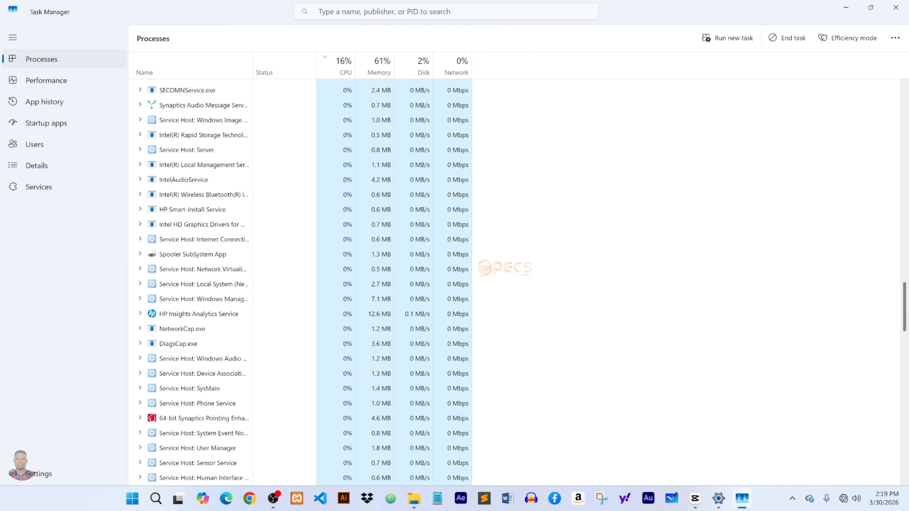
scroll(527, 282, "down", 18)
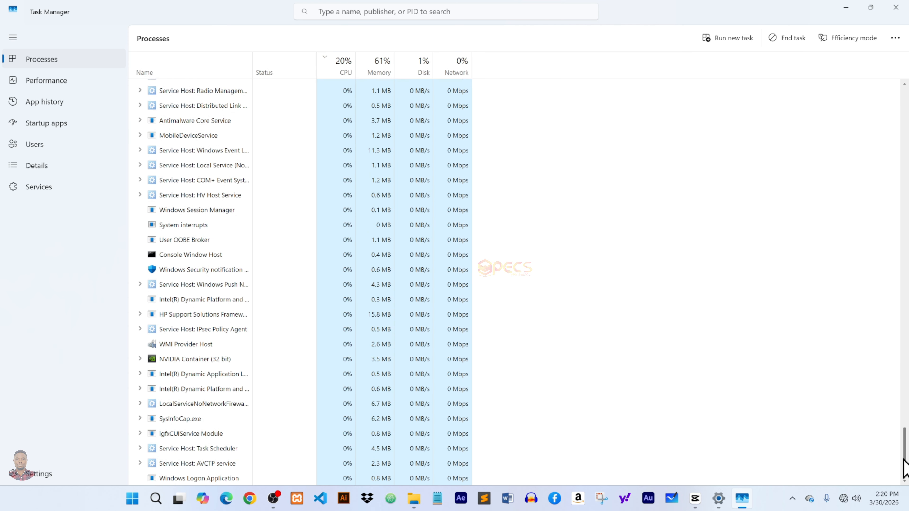
left_click_drag(904, 460, 903, 101)
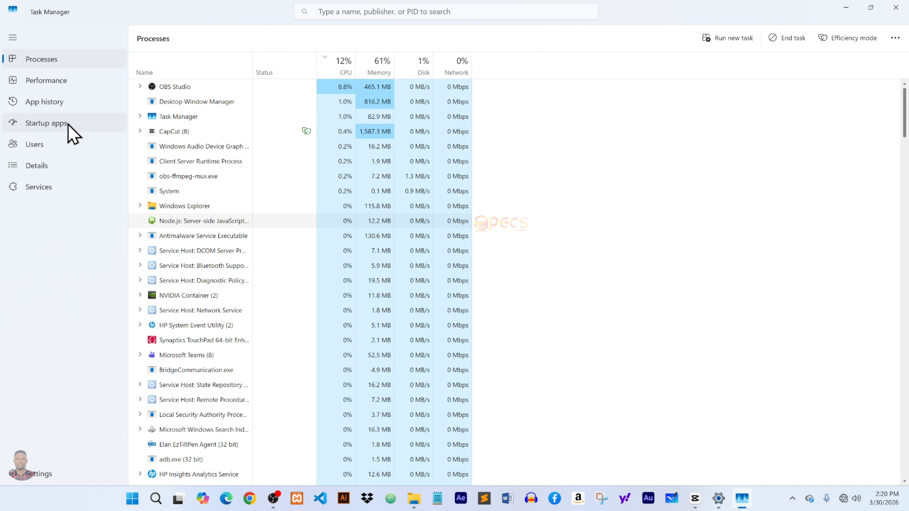
Disable browser_assistant.exe from launching at startup in the Startup apps list.
left_click(69, 132)
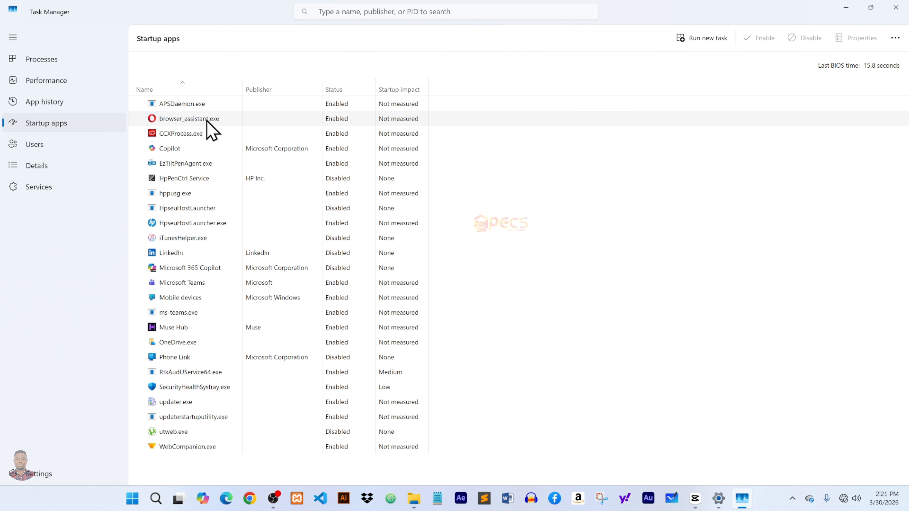
right_click(336, 120)
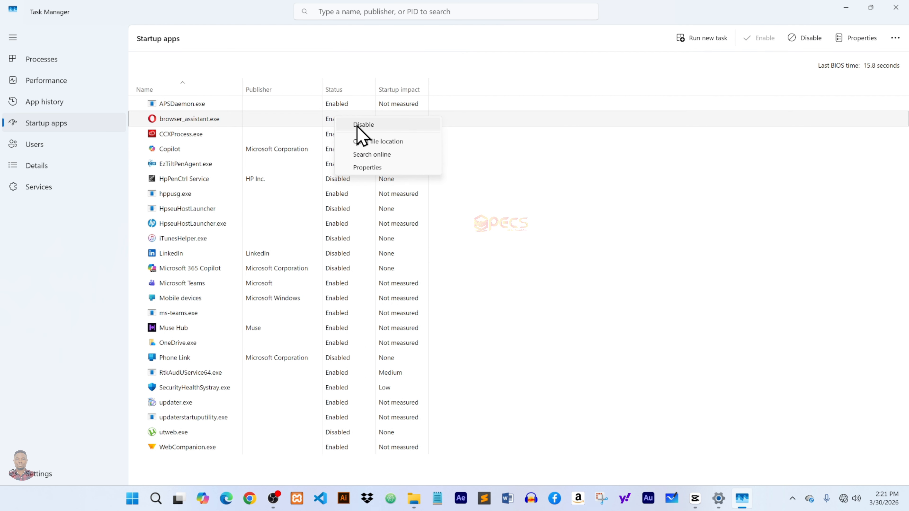
left_click(362, 125)
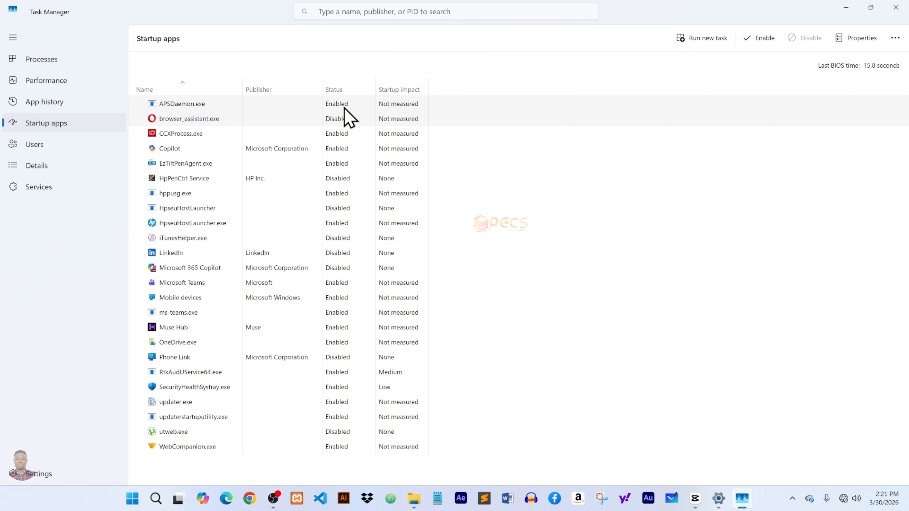
left_click(233, 135)
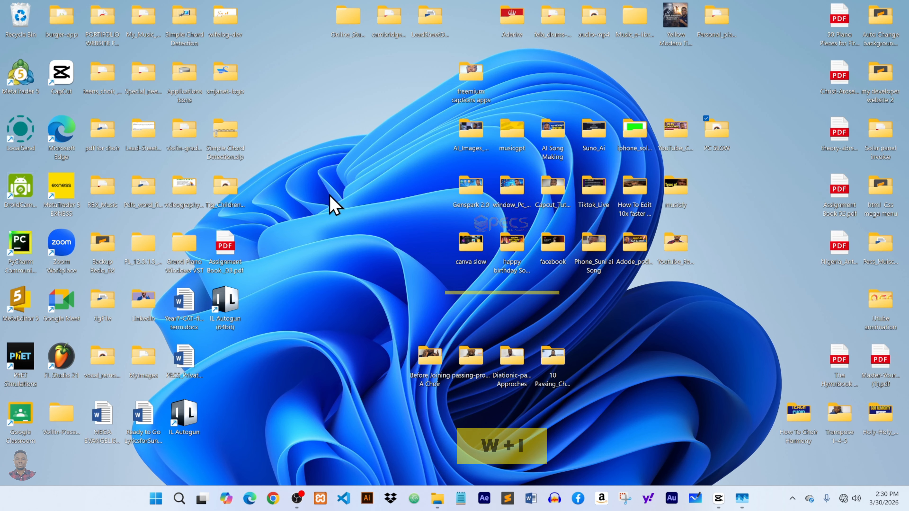
Open Settings and go to the Installed apps list under Apps.
key("super+i")
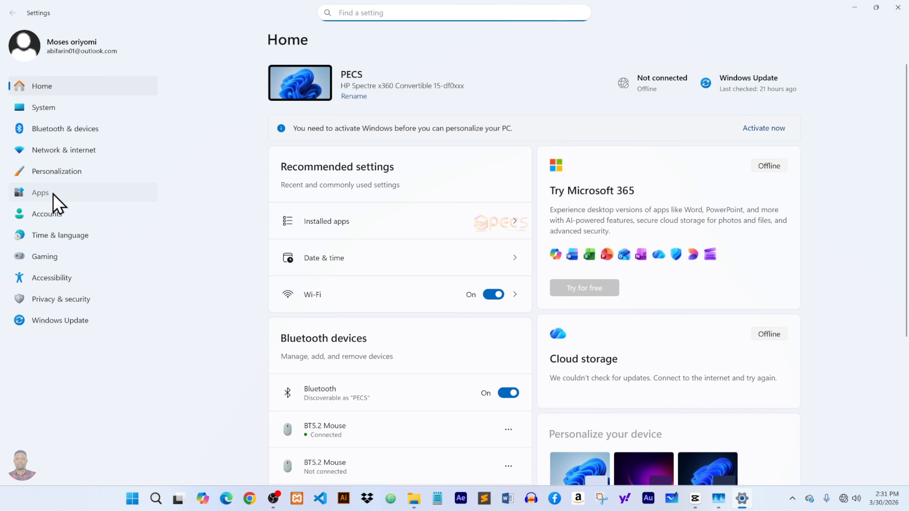
left_click(54, 195)
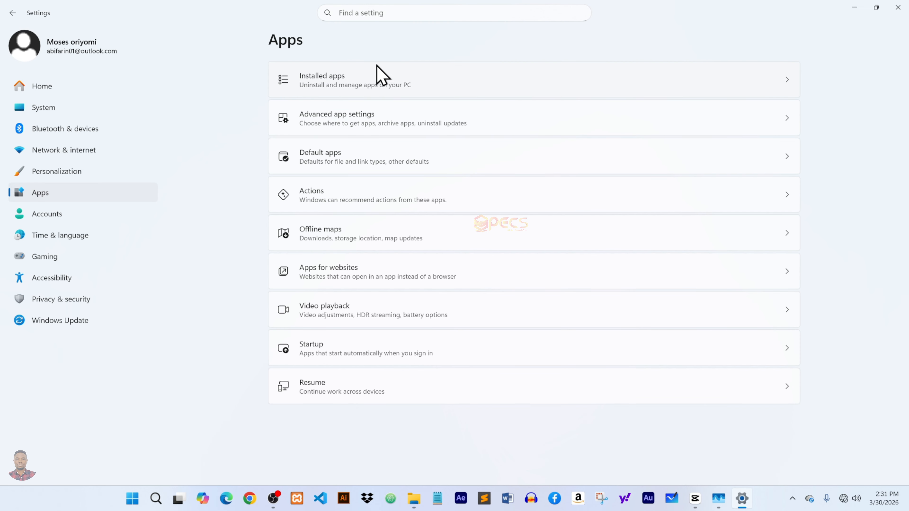
left_click(346, 85)
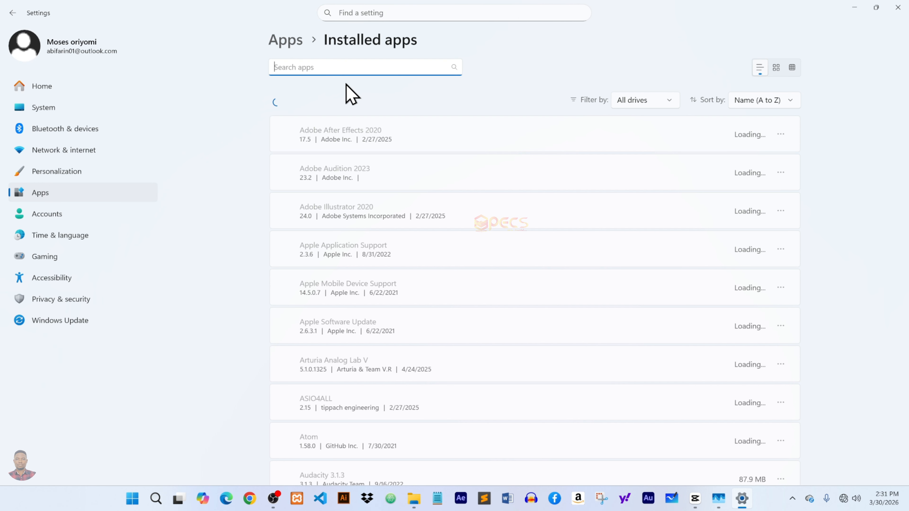
Open the Advanced options page for Feedback Hub from the installed apps list.
left_click(781, 137)
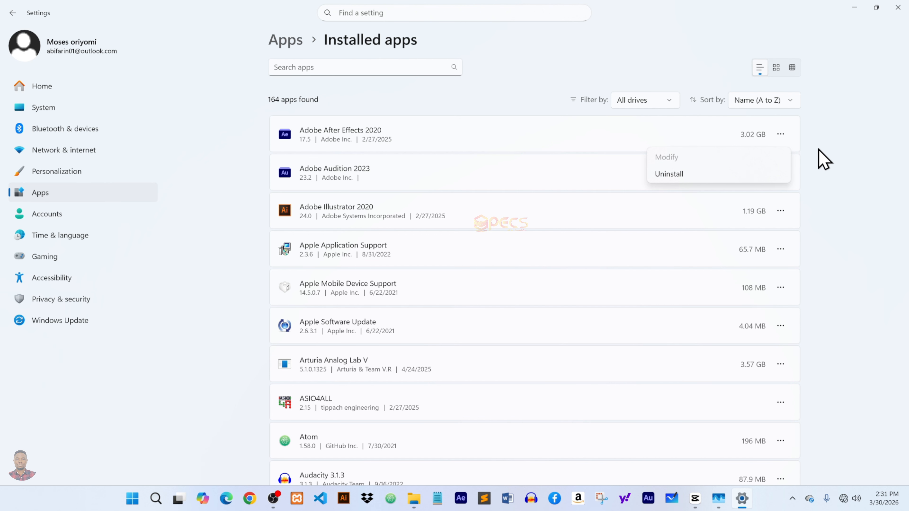
left_click(829, 154)
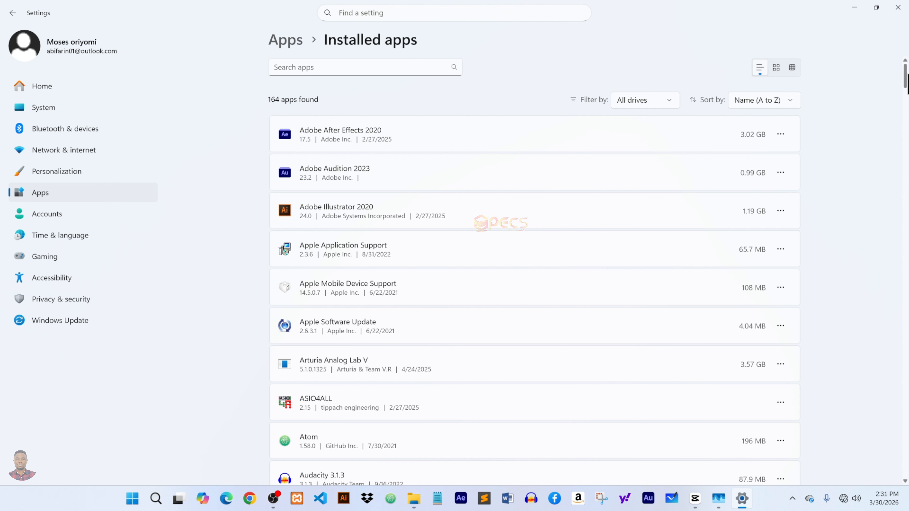
scroll(535, 270, "down", 15)
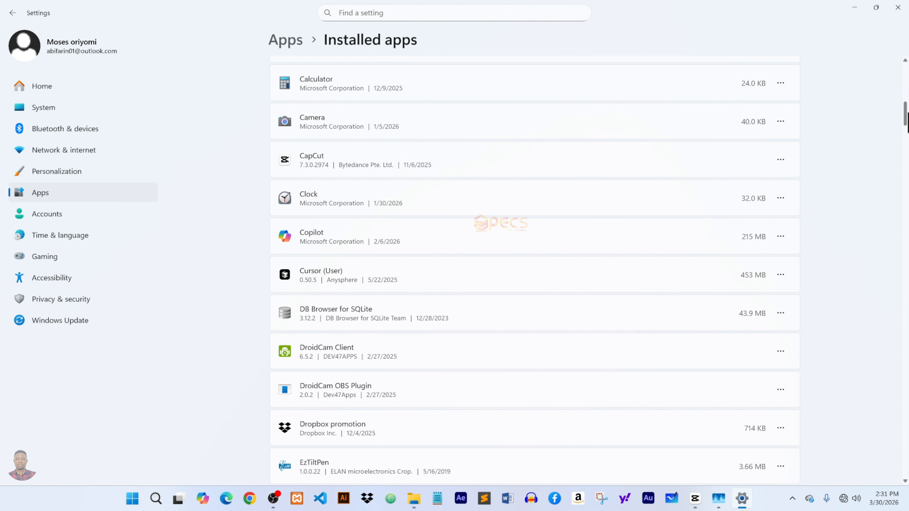
left_click_drag(908, 112, 907, 142)
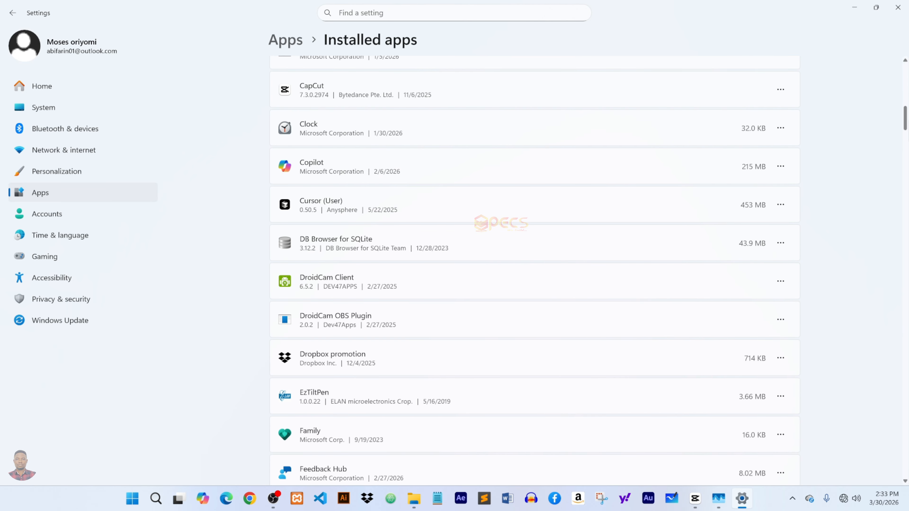
left_click_drag(908, 117, 908, 124)
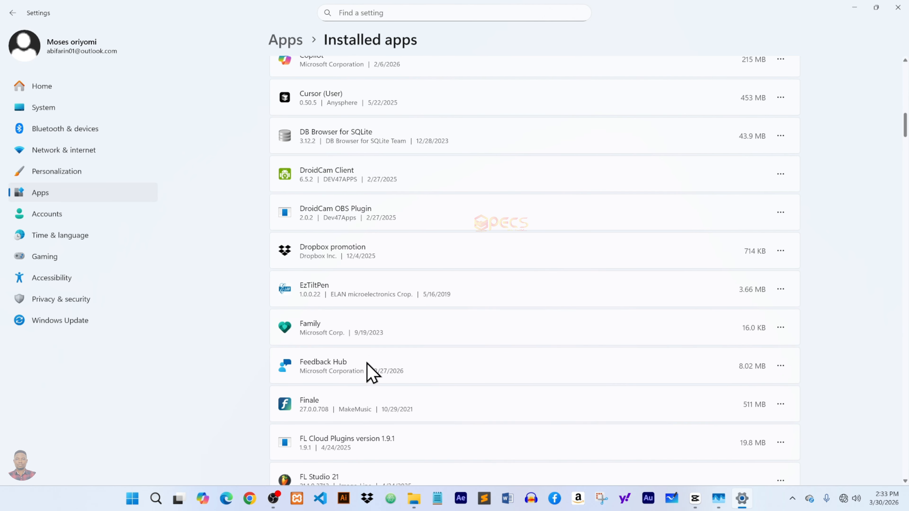
left_click(781, 366)
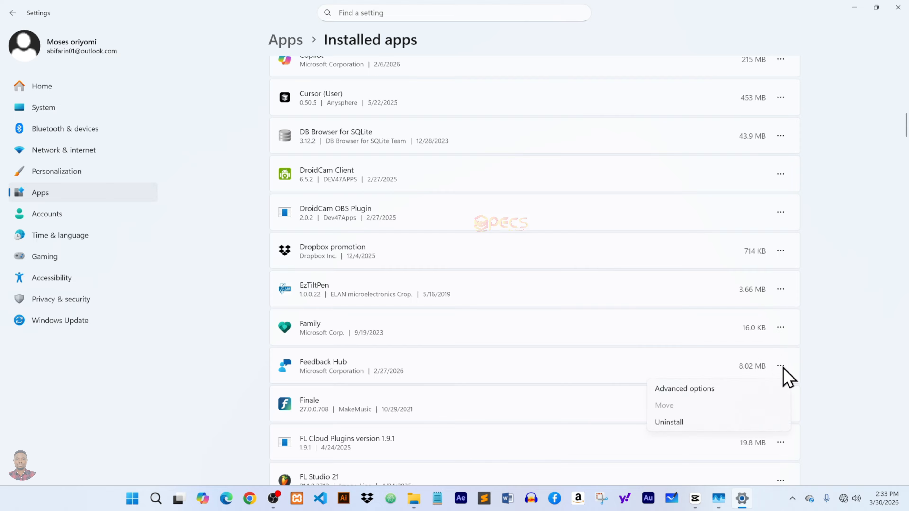
left_click(703, 390)
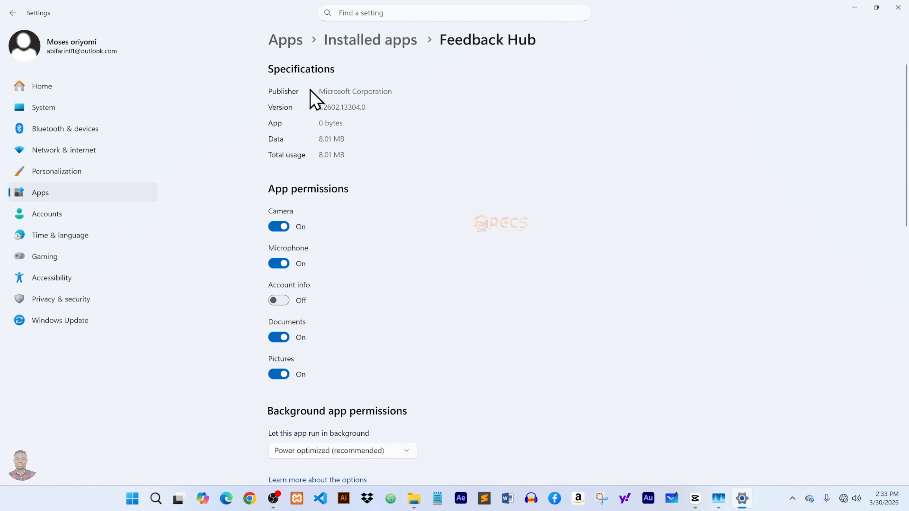
Set Feedback Hub's background app permission to Never.
scroll(755, 225, "down", 5)
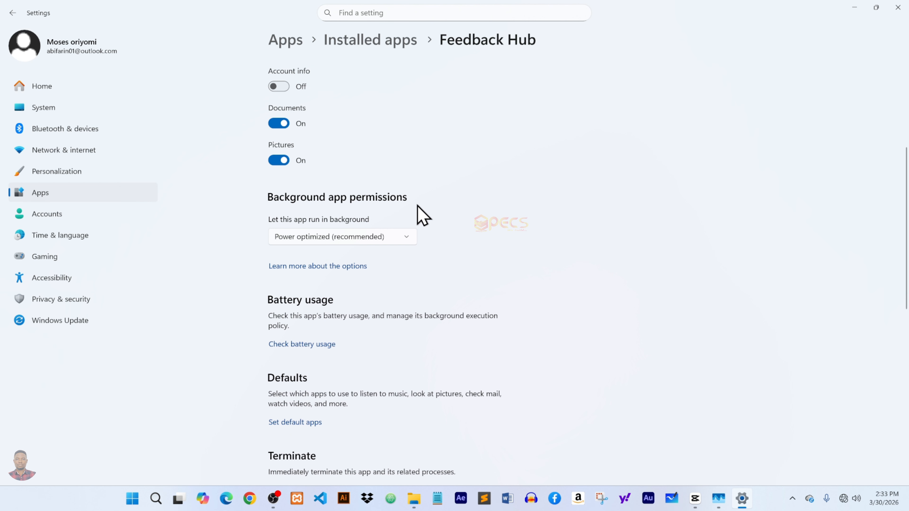
left_click(382, 237)
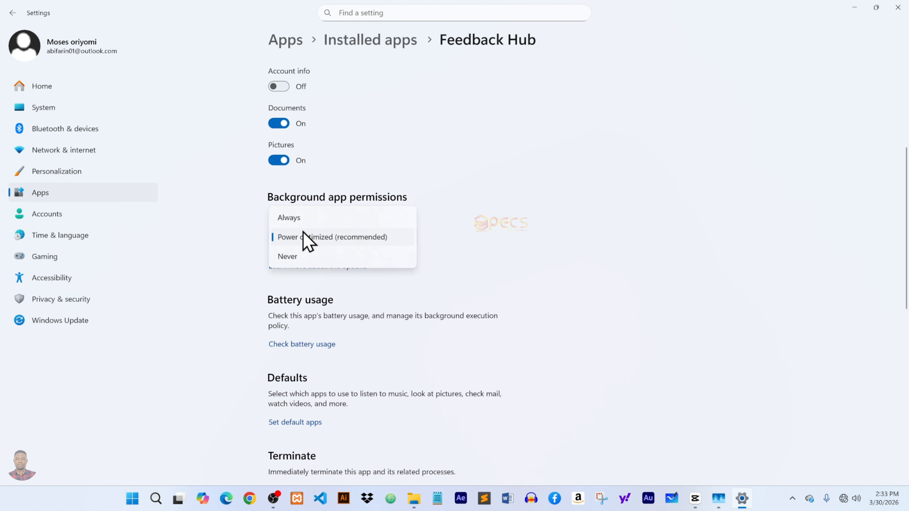
left_click(301, 259)
left_click(381, 239)
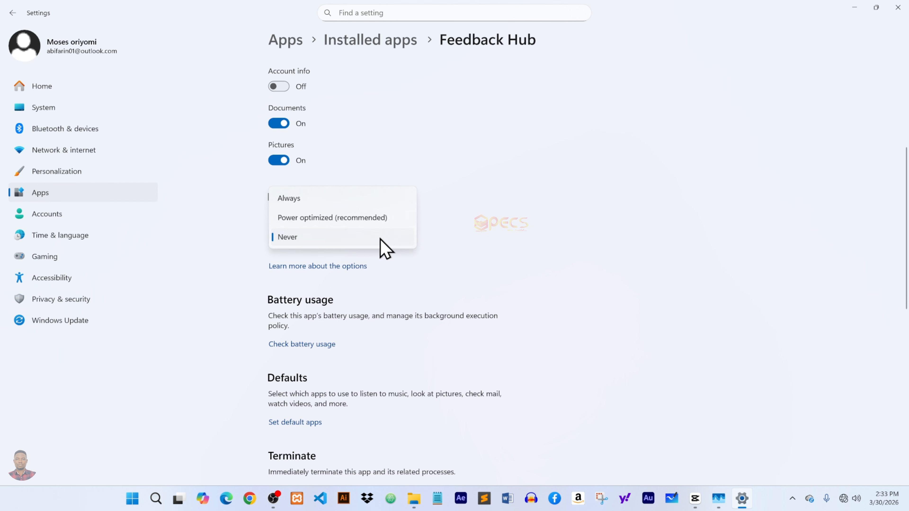
left_click(370, 239)
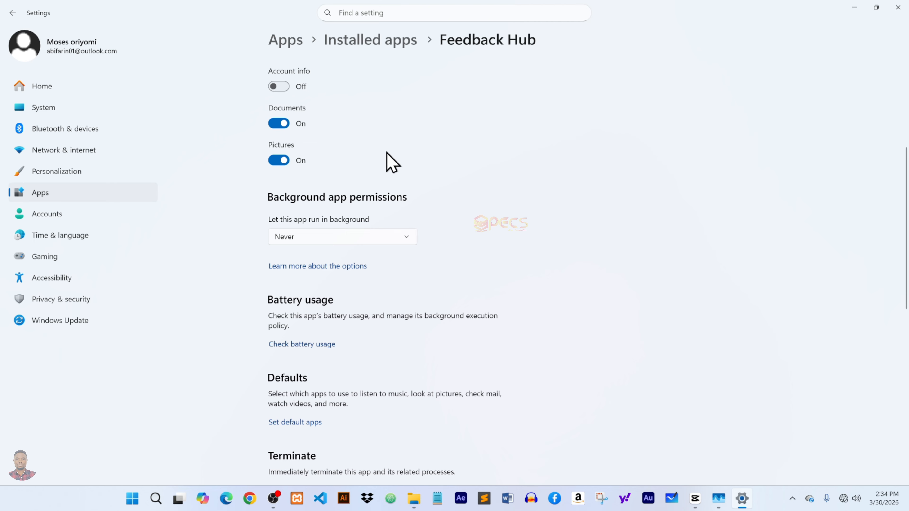
Return to the Installed apps list and scroll through it looking for other apps.
left_click(17, 15)
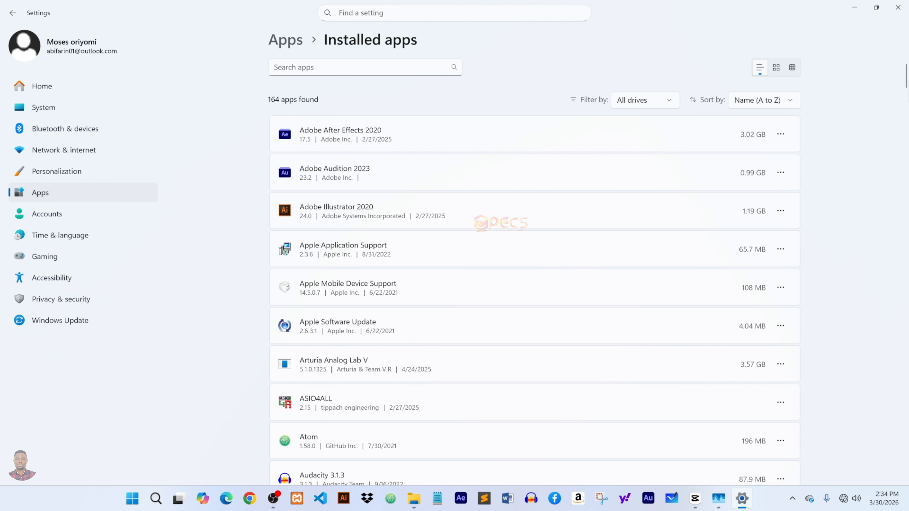
scroll(906, 88, "down", 20)
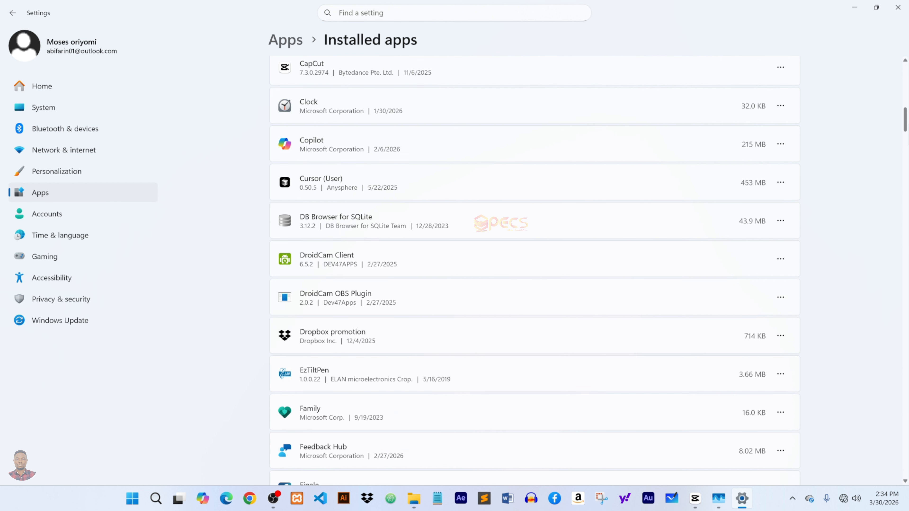
scroll(534, 271, "down", 15)
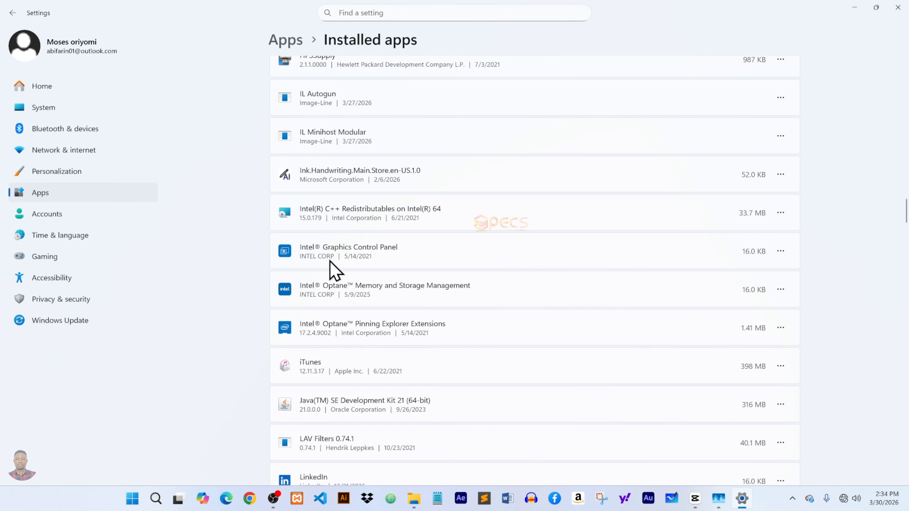
Open the Advanced options for Intel® Graphics Control Panel and review its background app permission choices without changing them.
left_click(787, 253)
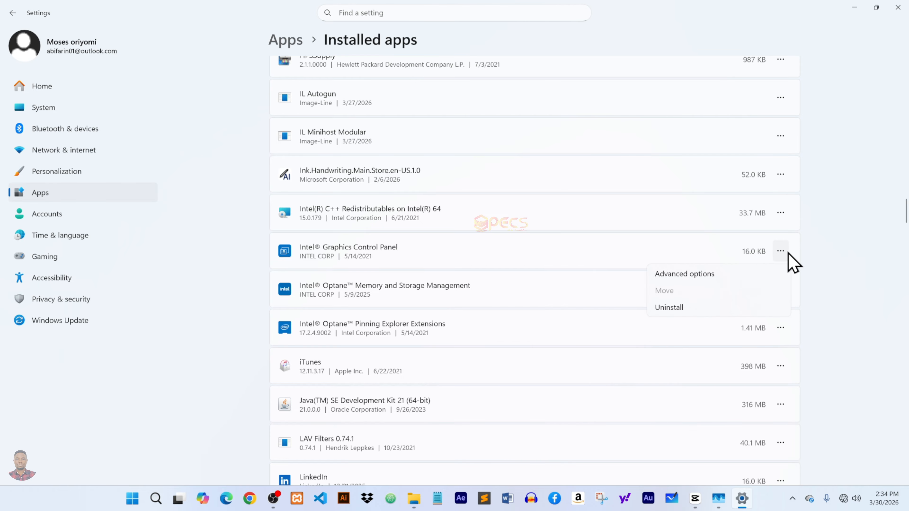
left_click(702, 276)
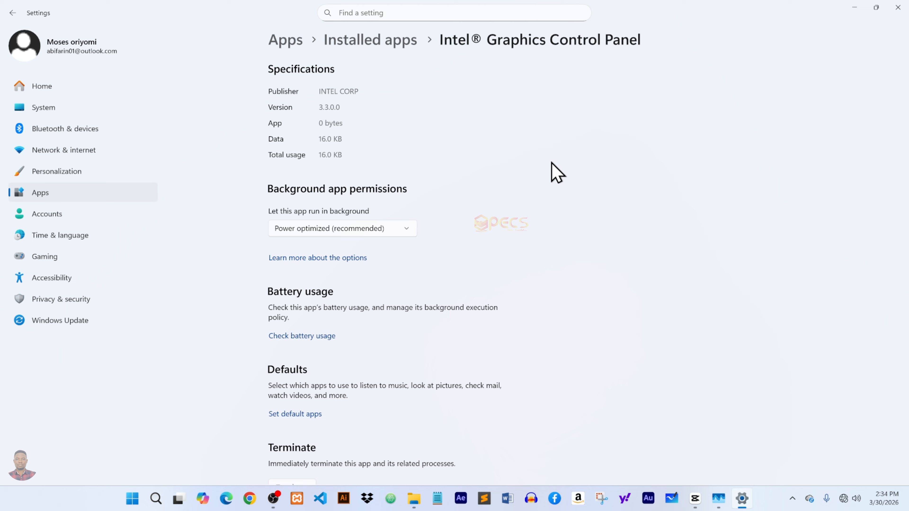
left_click(401, 231)
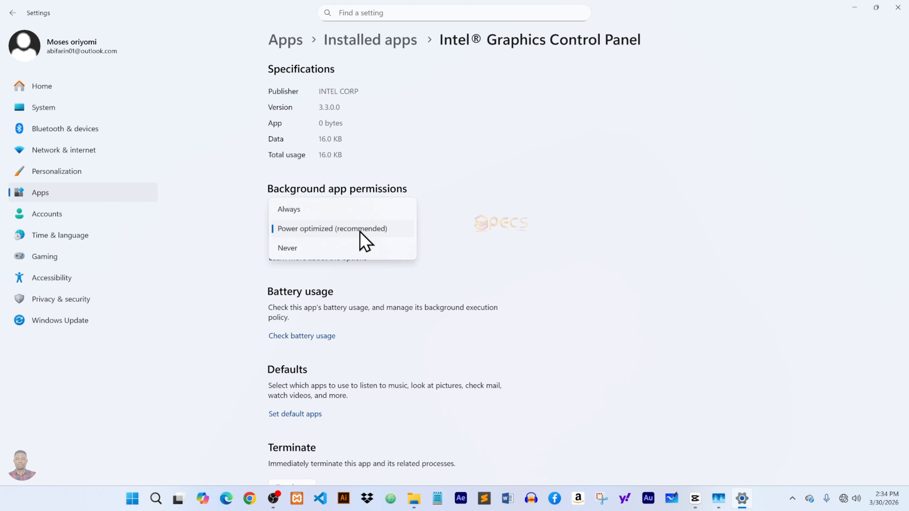
left_click(505, 176)
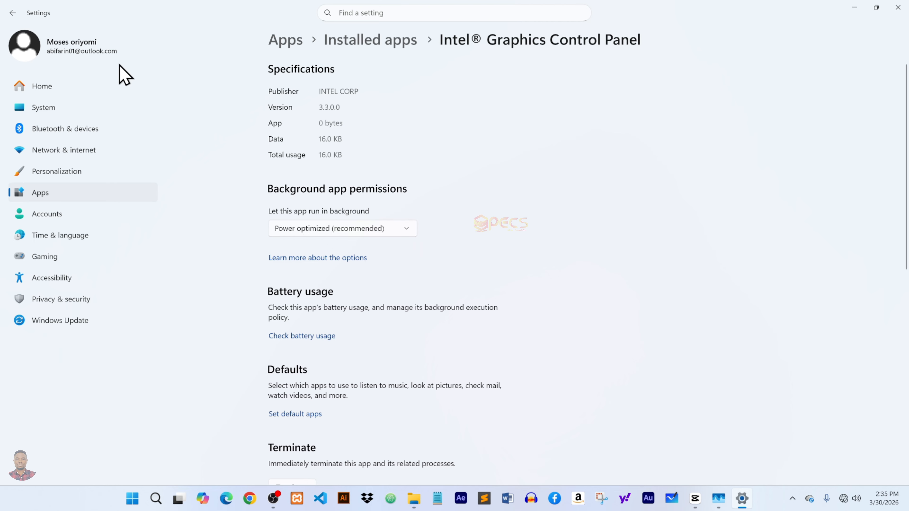
left_click(10, 13)
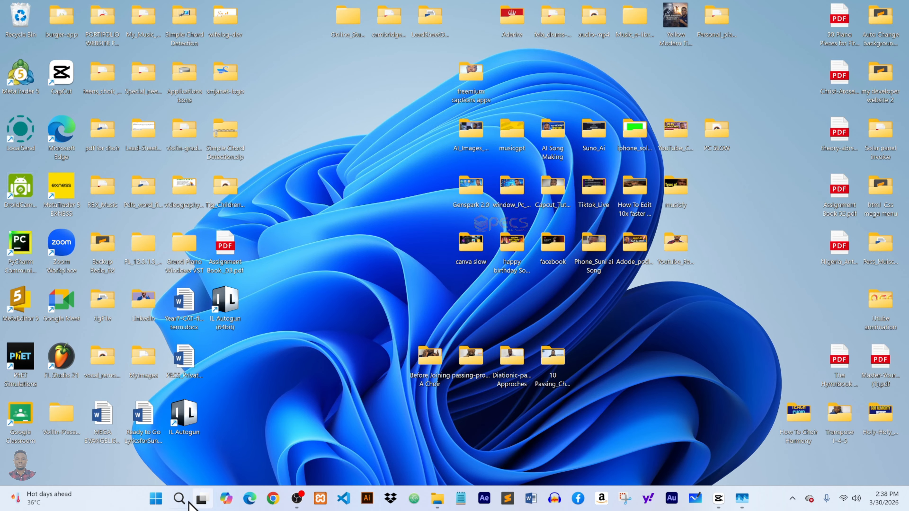
Open Device Manager and search automatically for an updated driver for the Intel Core i7-8565U processor.
right_click(155, 498)
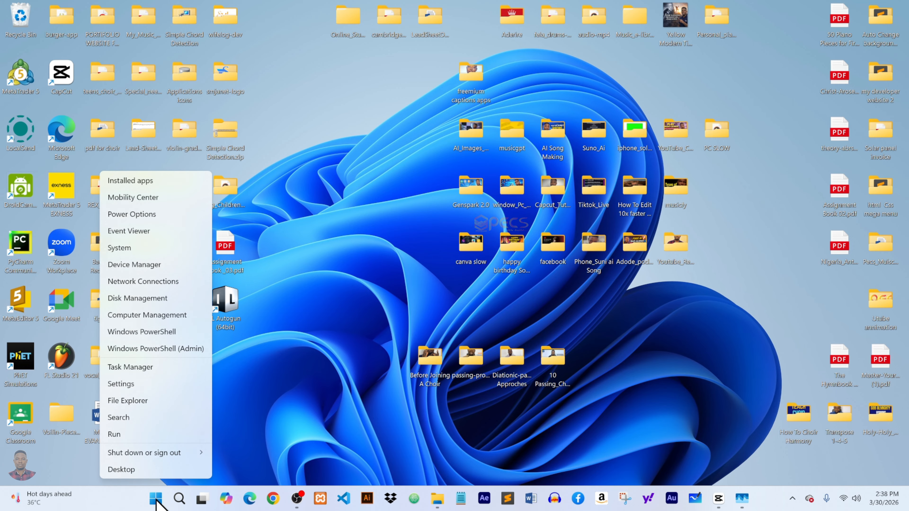
left_click(132, 264)
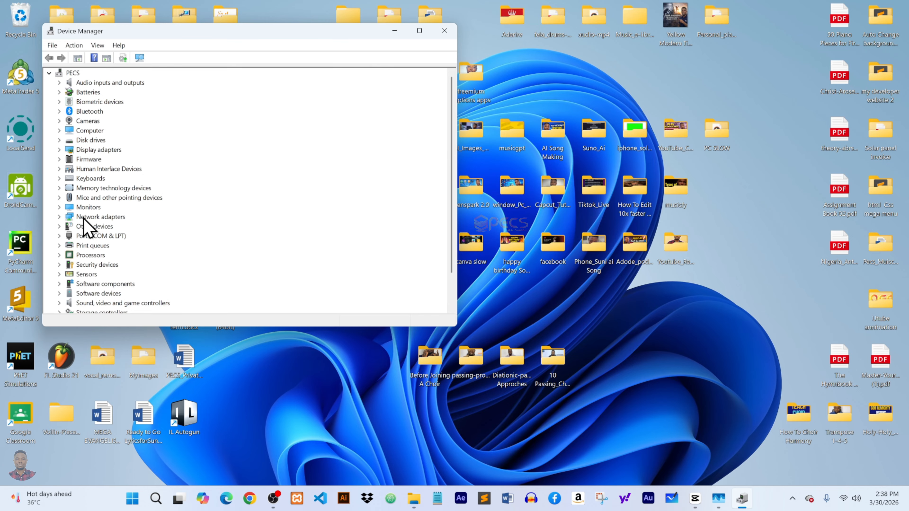
left_click(59, 255)
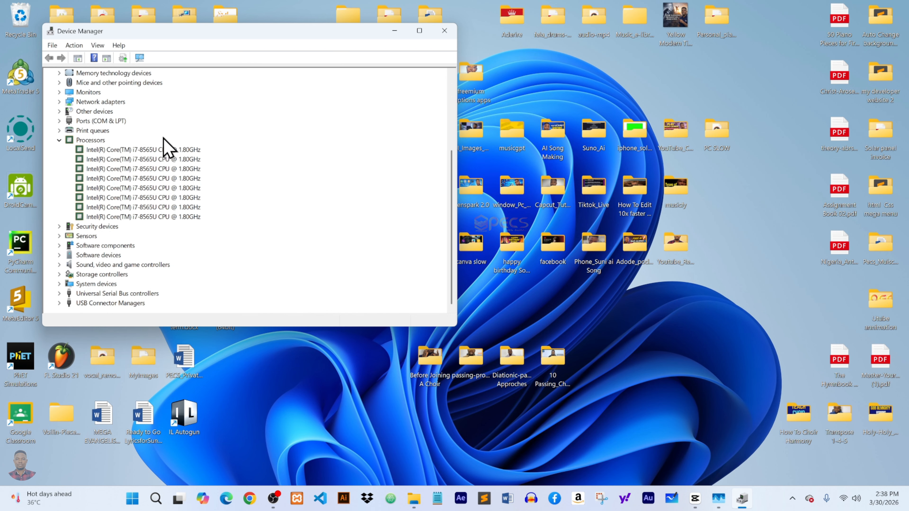
left_click(153, 217)
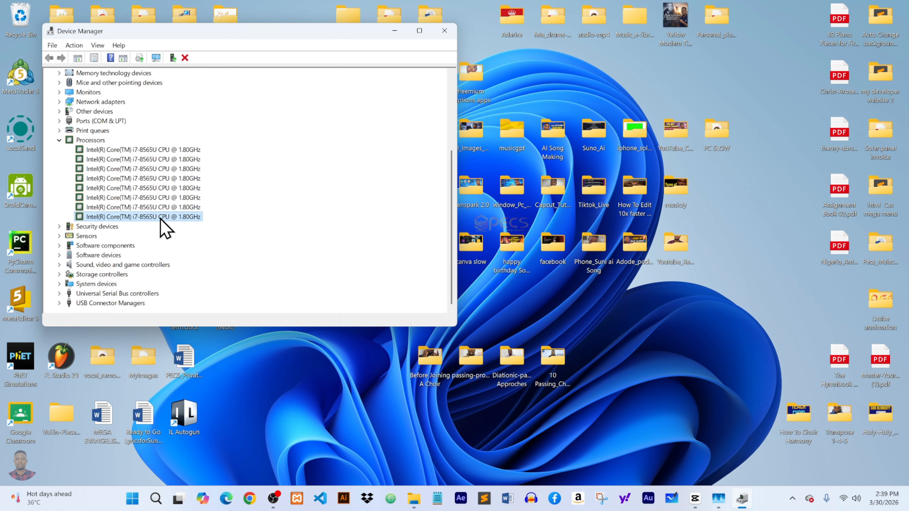
right_click(161, 219)
left_click(211, 227)
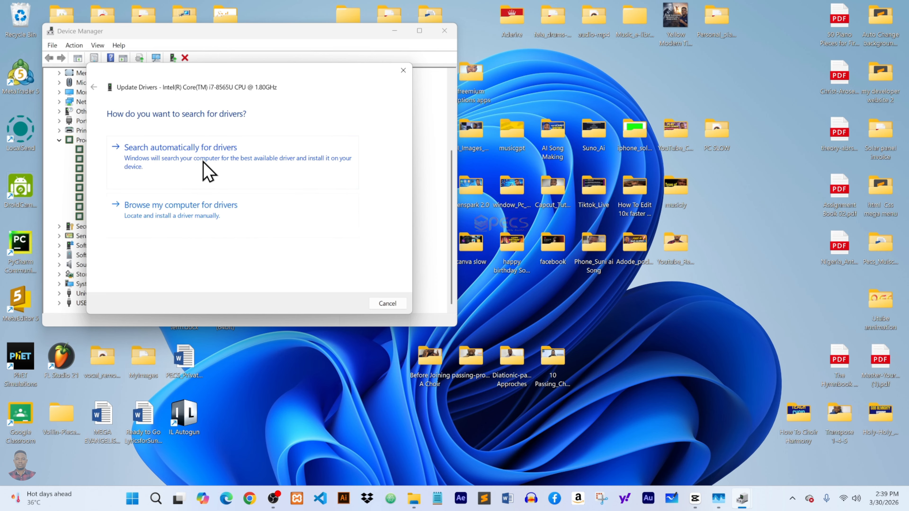
left_click(217, 164)
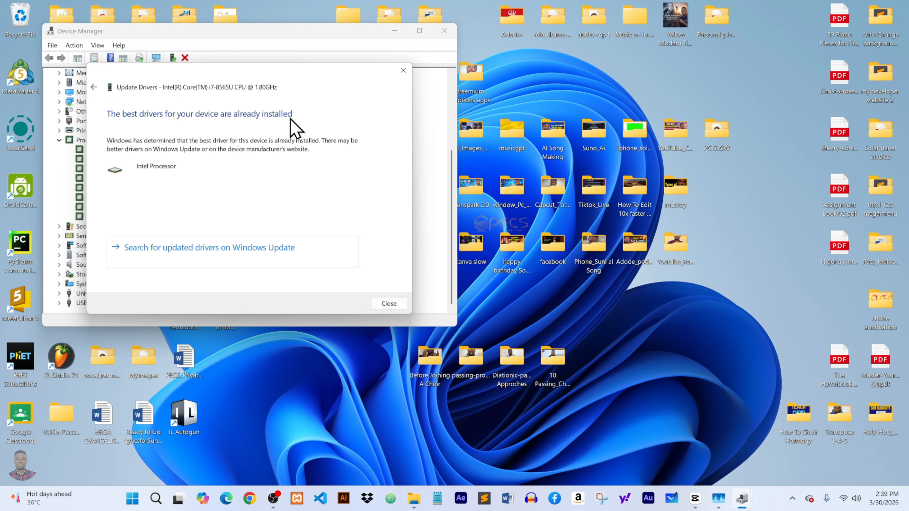
left_click(390, 305)
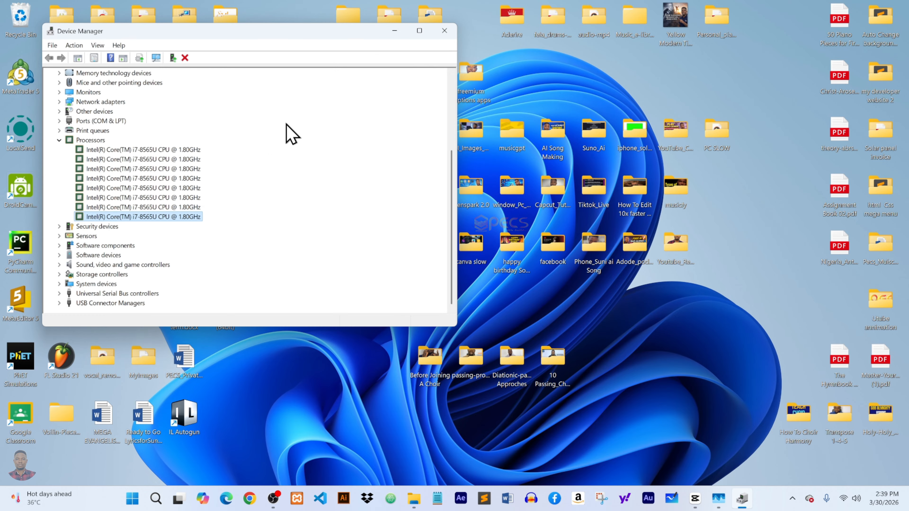
Expand Display adapters and search automatically for an updated Intel UHD Graphics 620 driver.
left_click(59, 140)
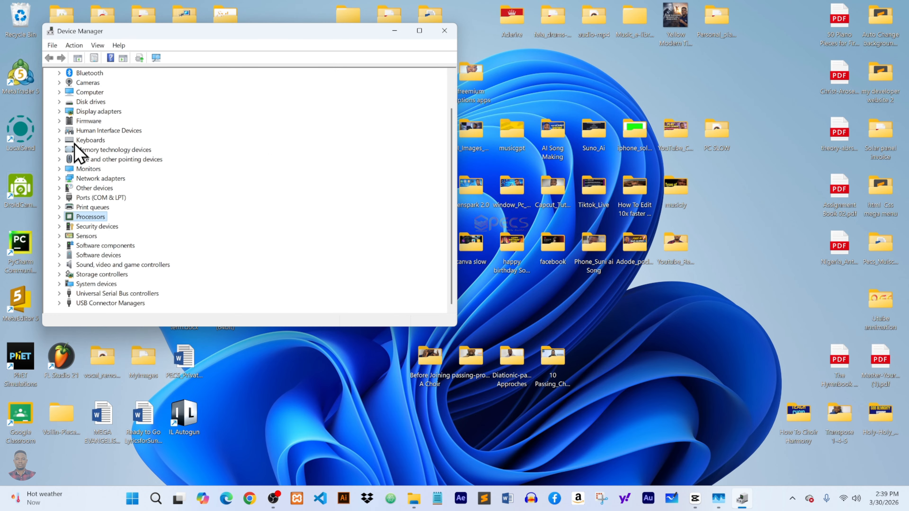
left_click(59, 111)
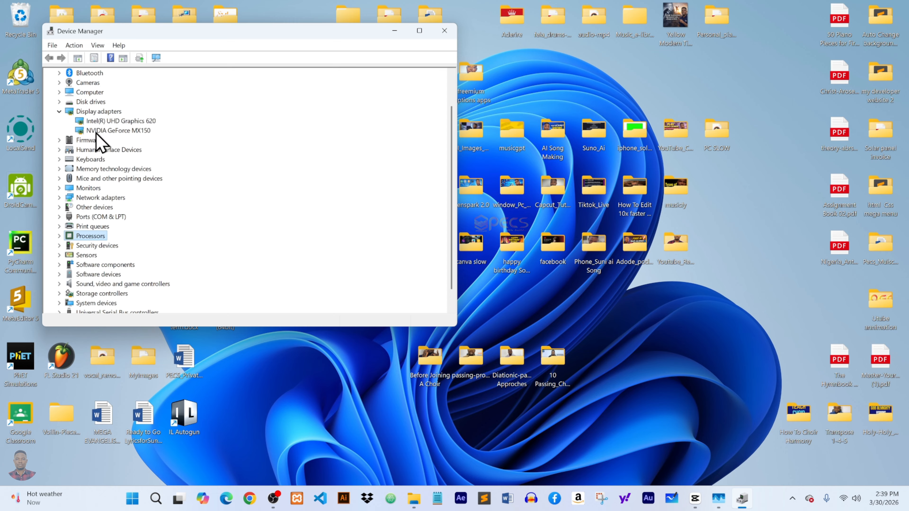
right_click(115, 121)
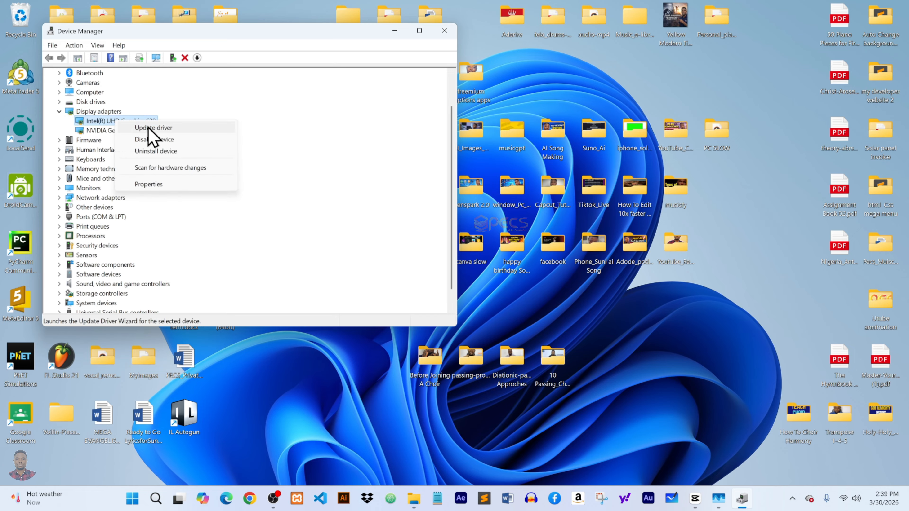
left_click(160, 136)
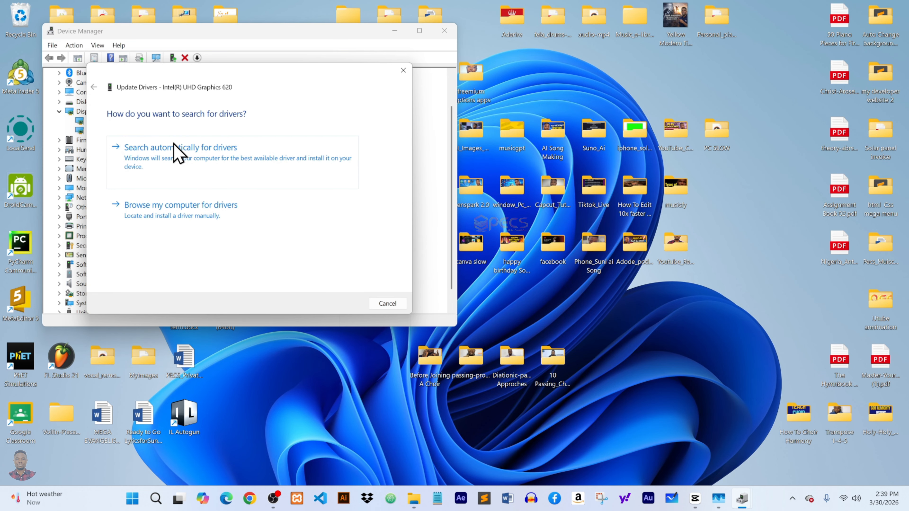
left_click(193, 164)
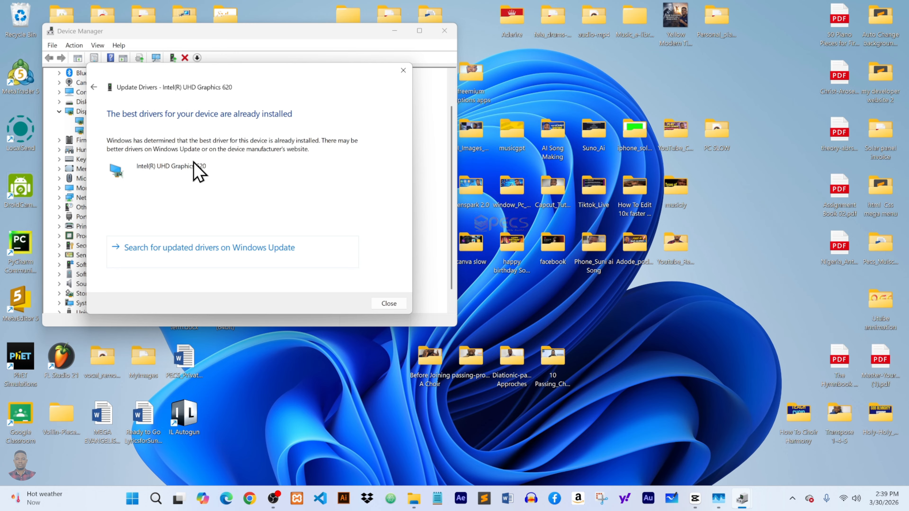
left_click(403, 70)
Search automatically for an updated driver for the NVIDIA GeForce MX150 display adapter.
left_click(107, 130)
right_click(107, 132)
left_click(142, 135)
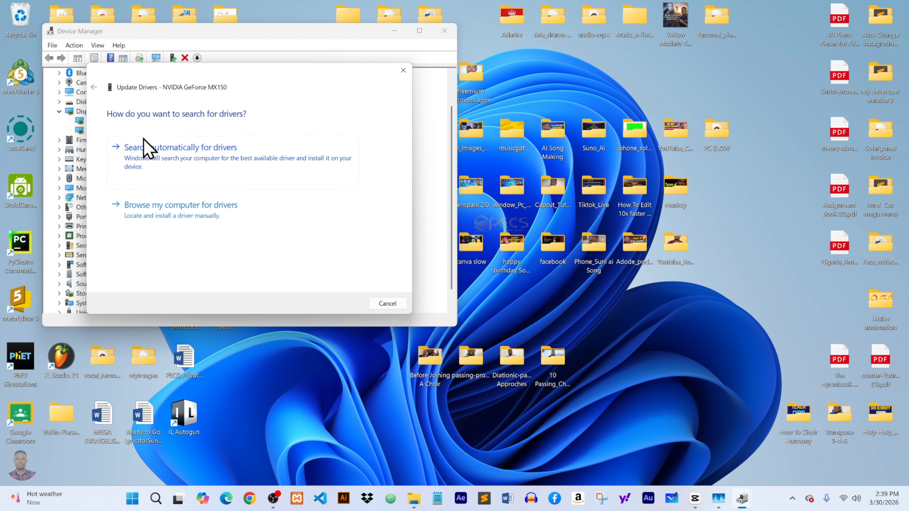
left_click(207, 158)
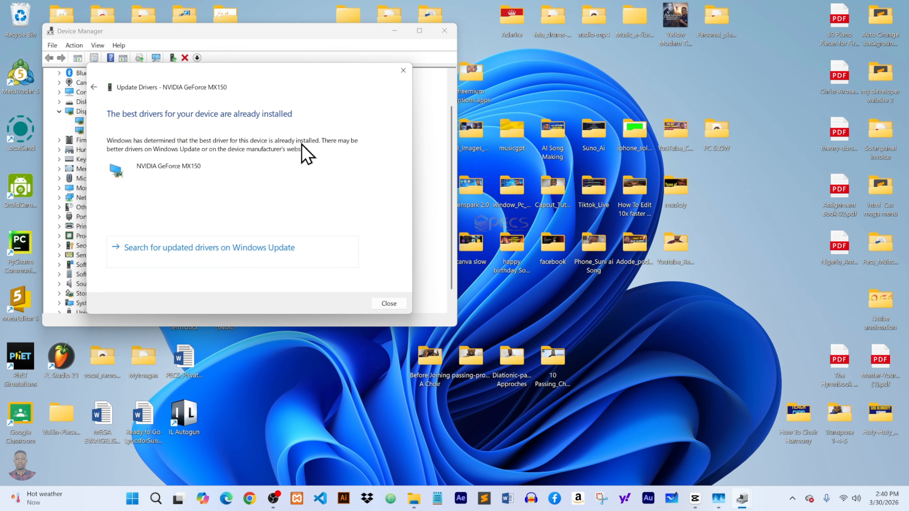
left_click(389, 303)
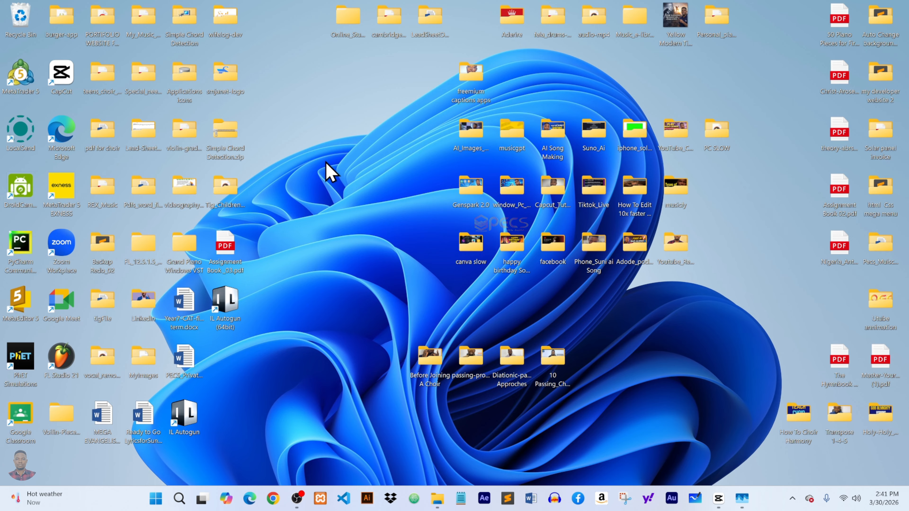
Open Windows Update in Settings, check for updates, and download and install the available 2026-03 update.
key("super+i")
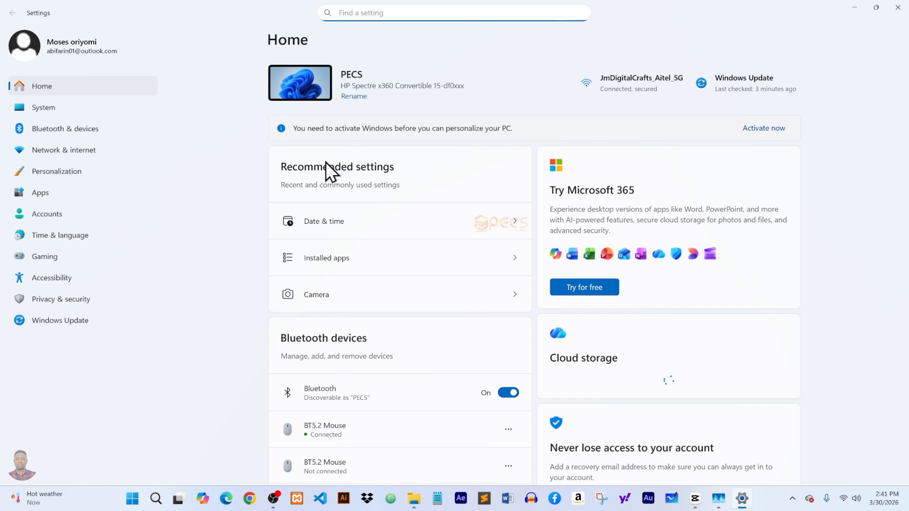
left_click(68, 321)
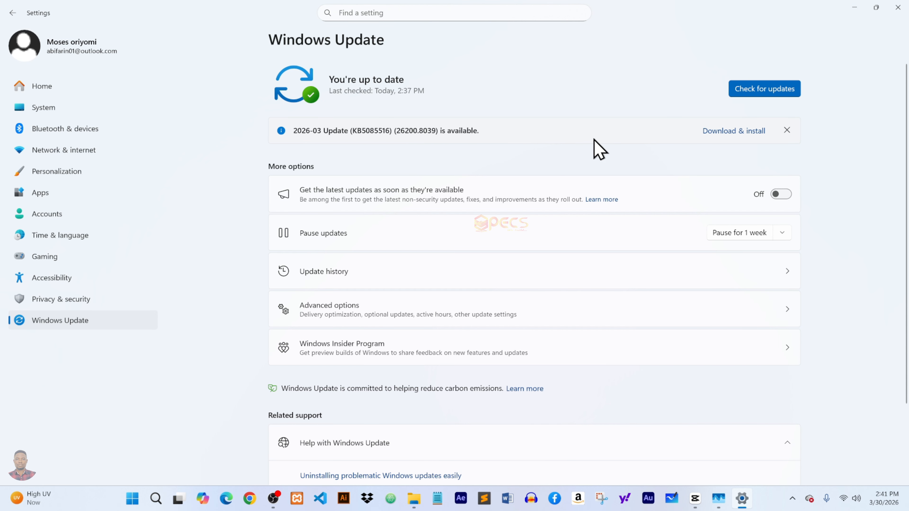
left_click(769, 89)
left_click(735, 132)
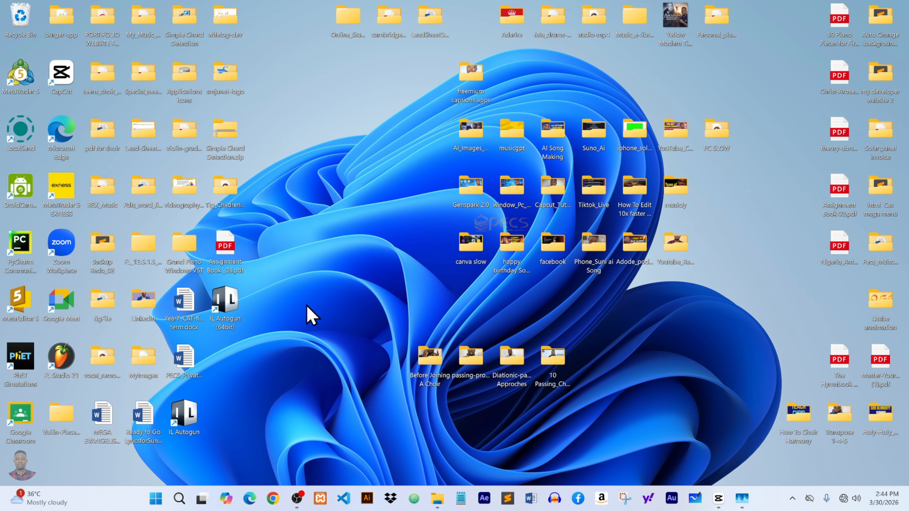
Search for "power plan", open the power plan settings, and go to Power Options.
left_click(179, 499)
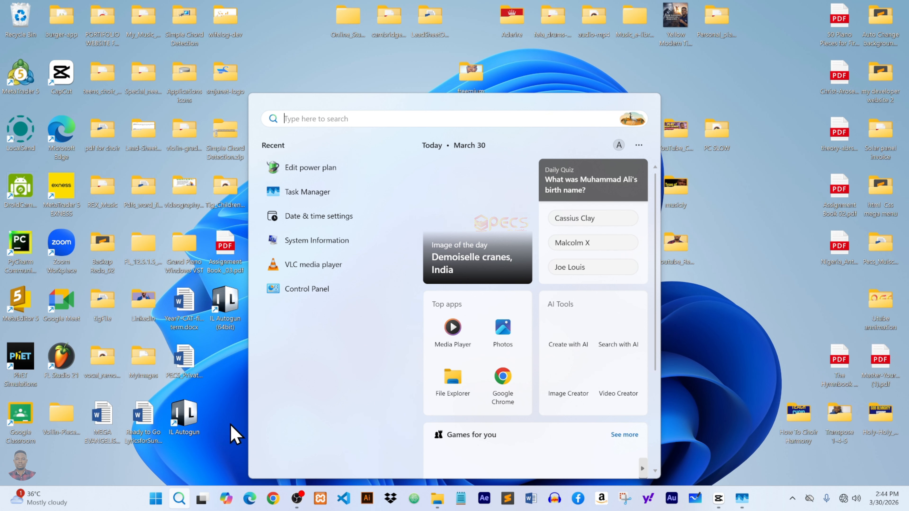
type("power plan")
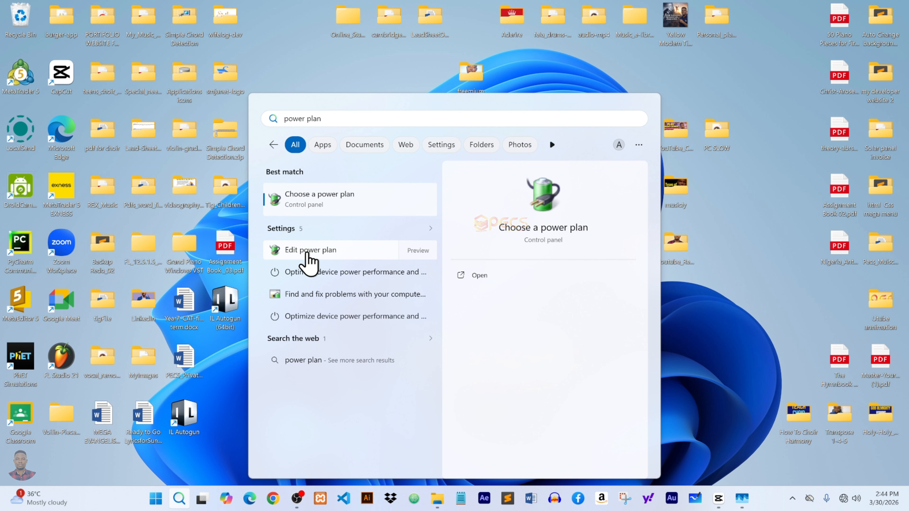
left_click(307, 255)
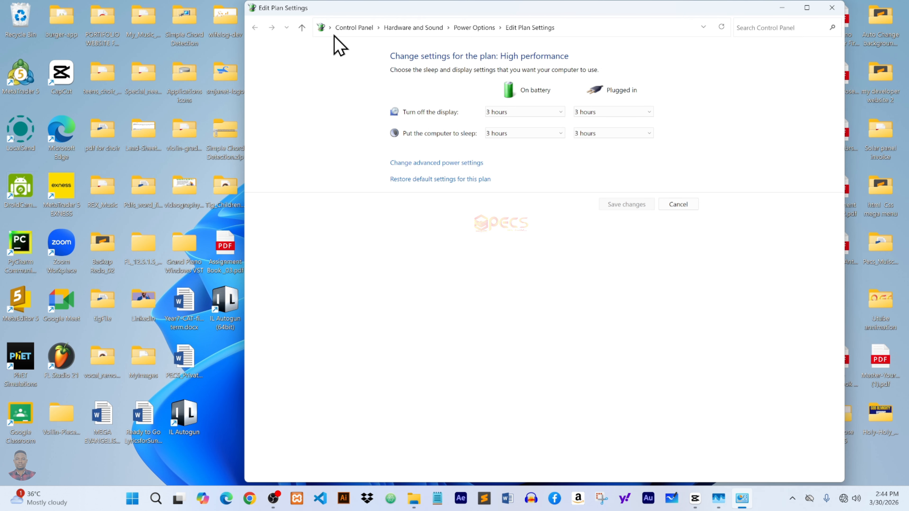
left_click(479, 32)
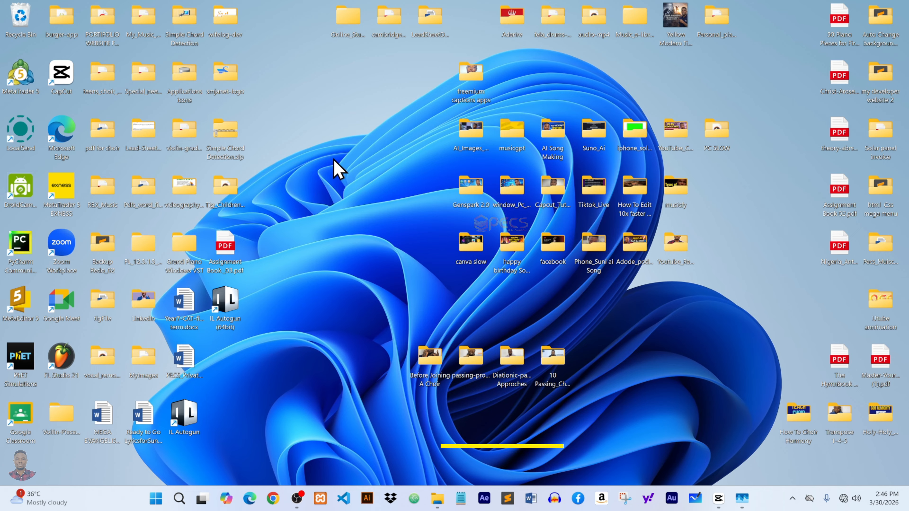
Open System Configuration with msconfig and scroll through its Services list.
key("super+r")
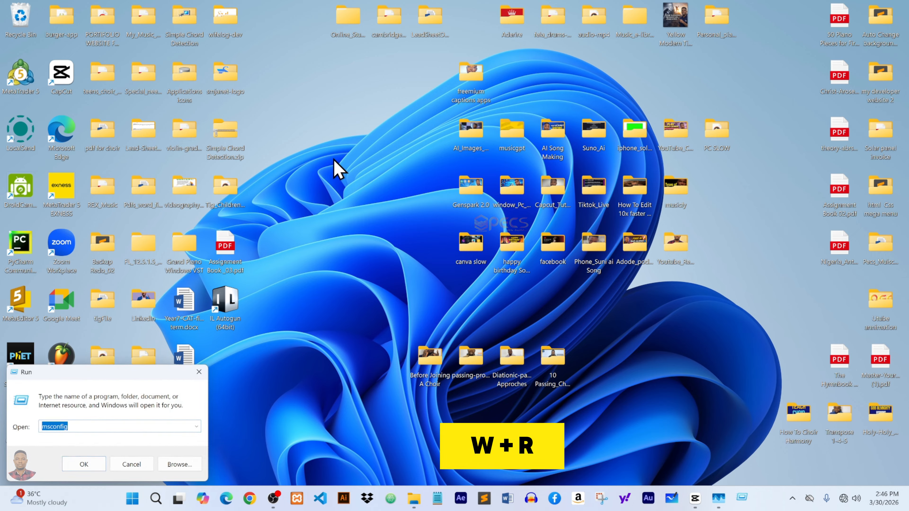
left_click(88, 467)
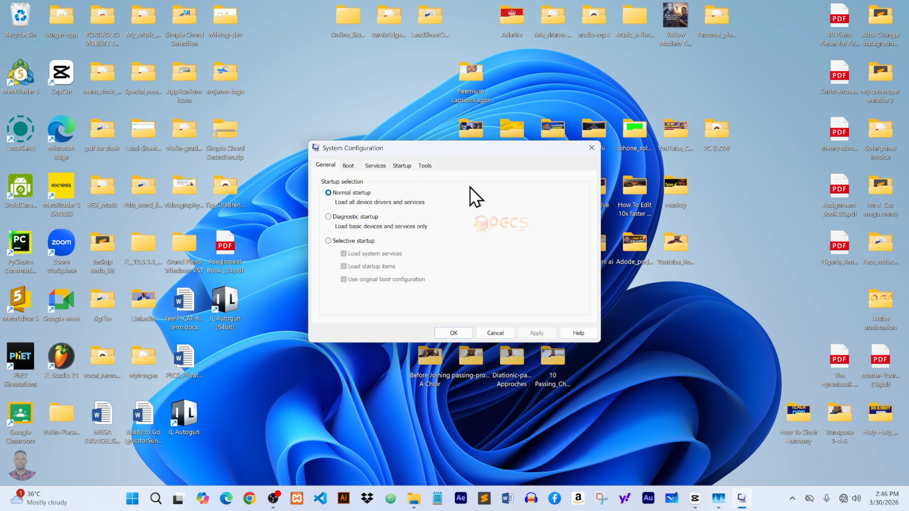
left_click(375, 166)
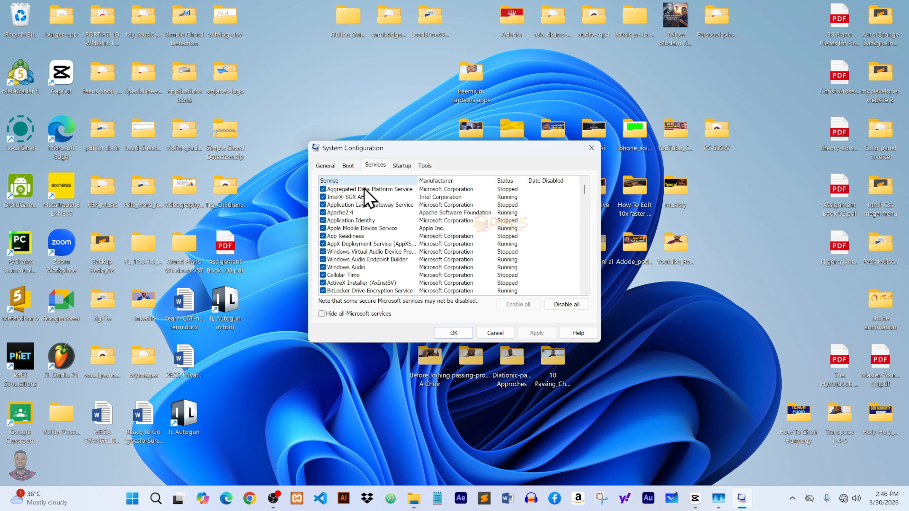
scroll(365, 193, "down", 5)
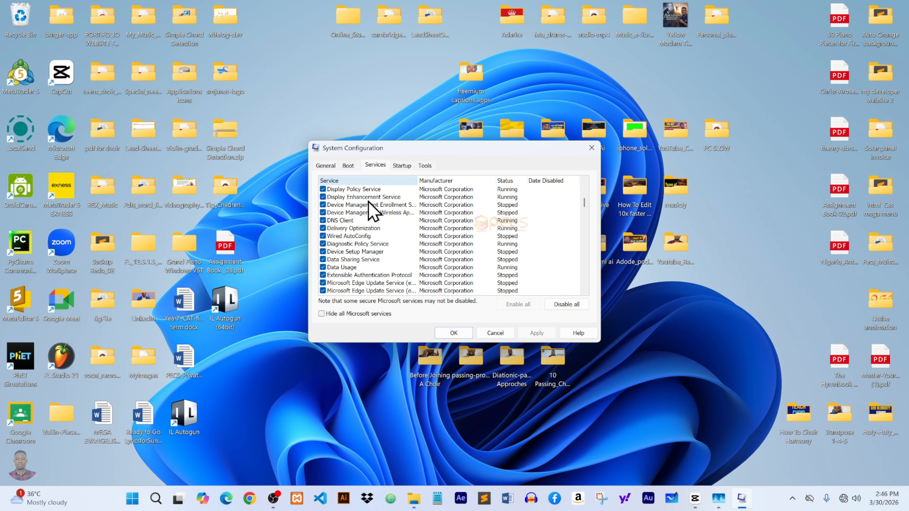
scroll(372, 211, "up", 10)
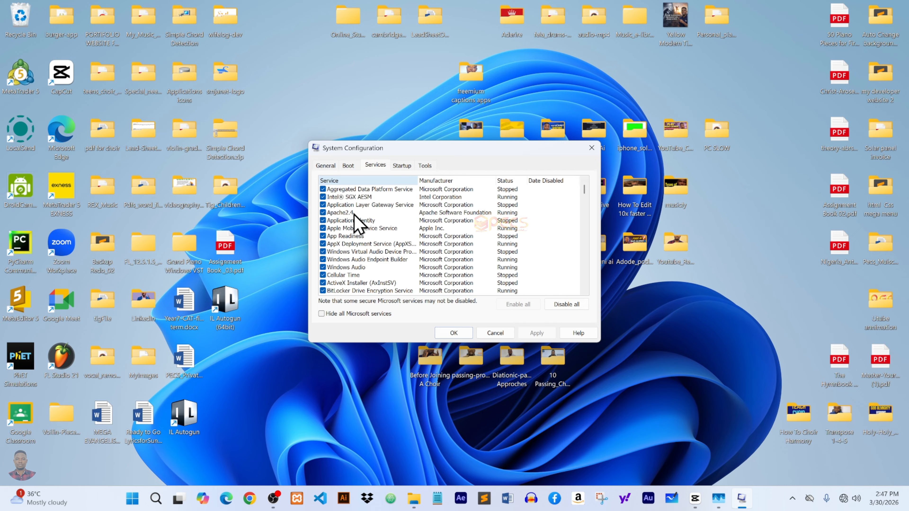
scroll(354, 214, "down", 10)
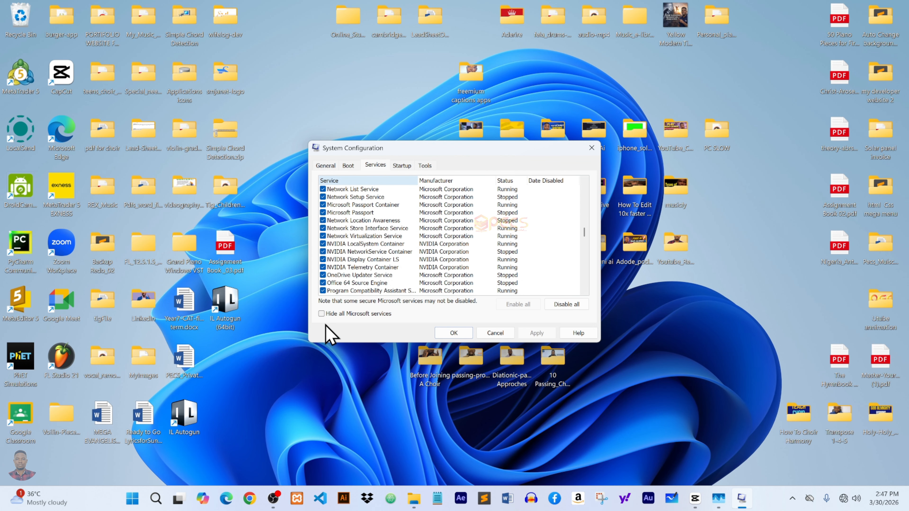
left_click(322, 314)
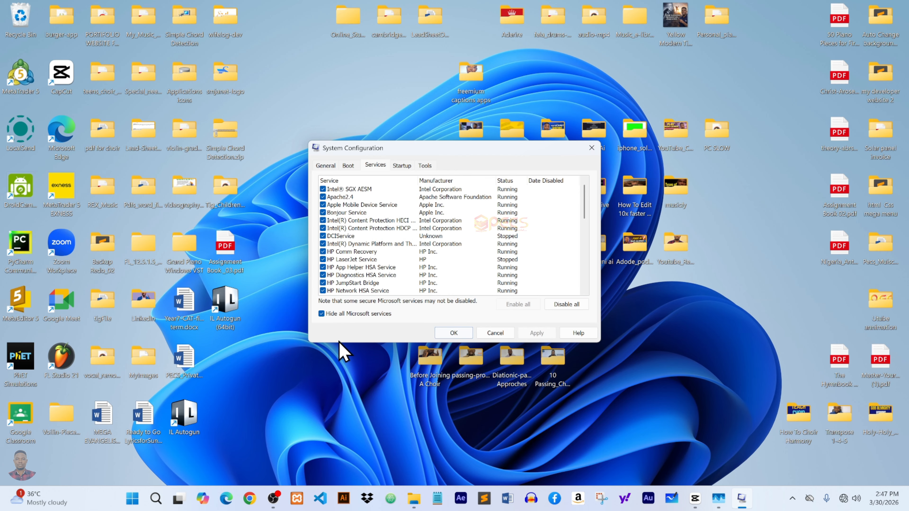
left_click(321, 315)
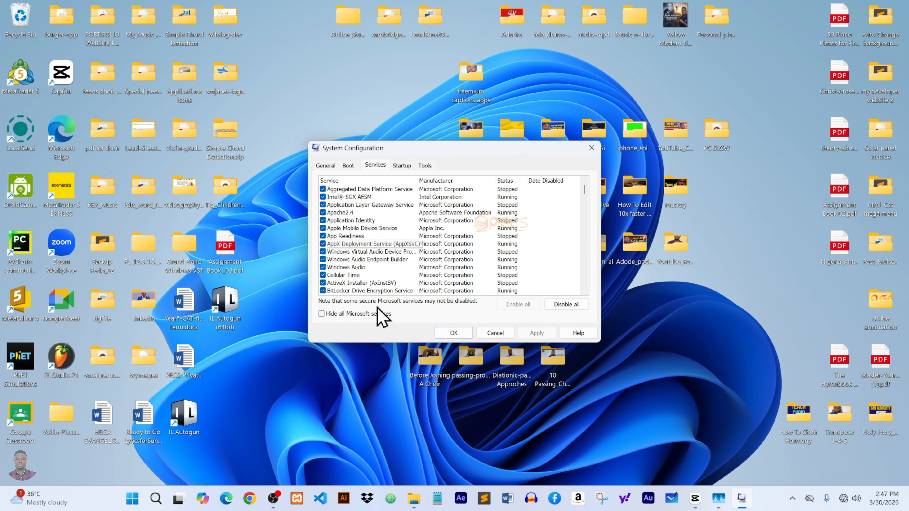
left_click(323, 189)
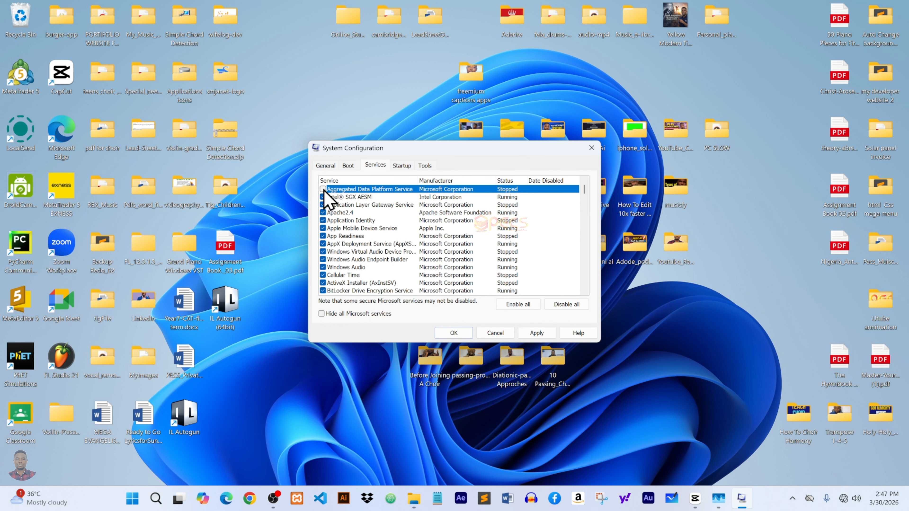
left_click(323, 189)
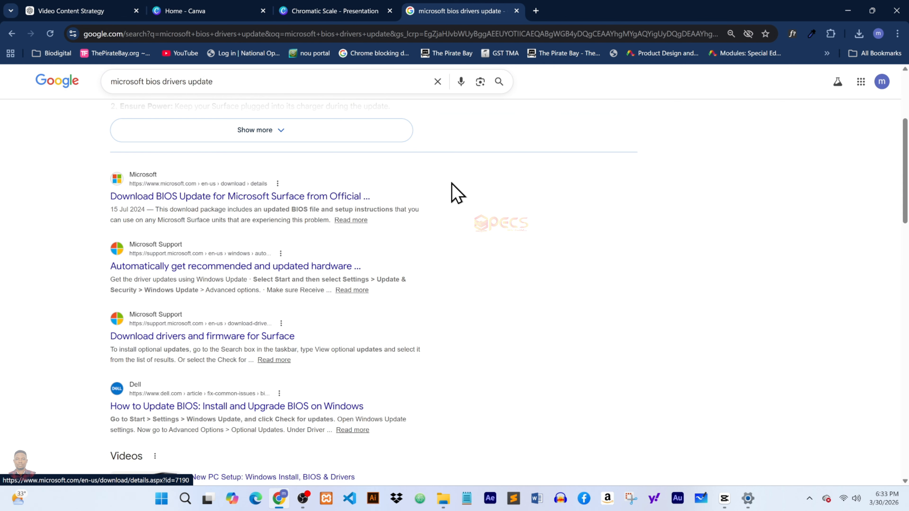
Scroll through the Google results for microsoft bios drivers update.
scroll(376, 236, "down", 5)
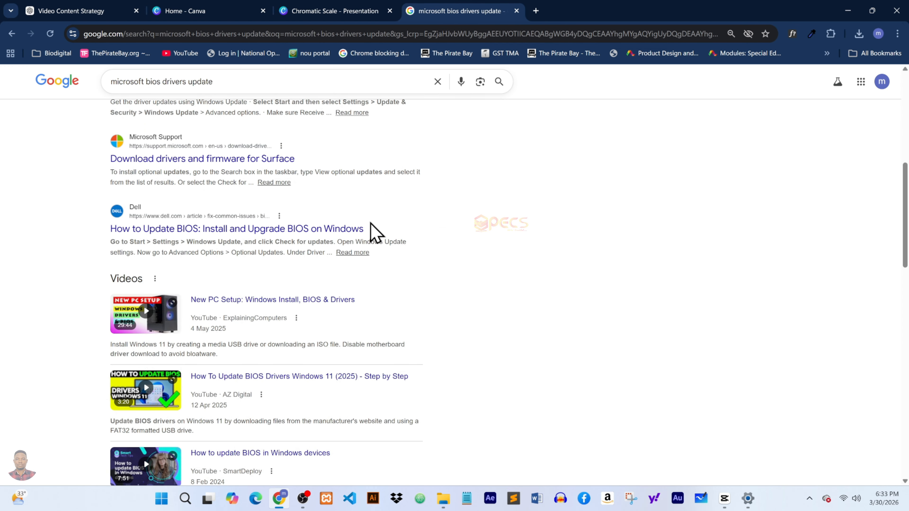